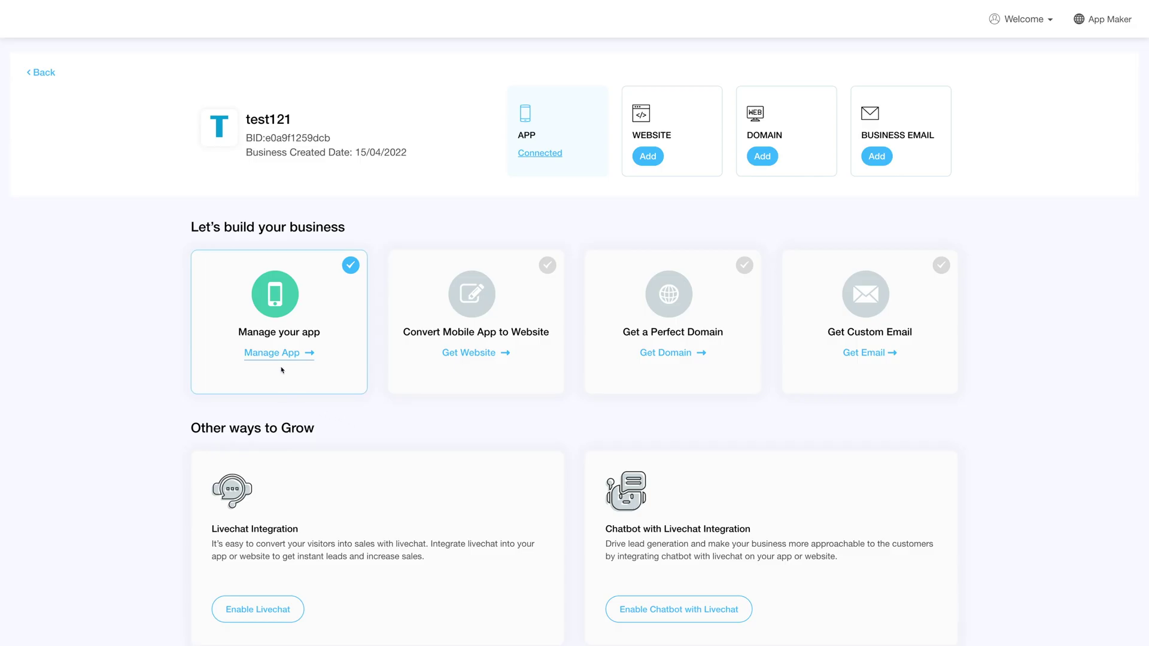
Open the app editor on the Website feature via Manage App and Edit, Test & Go Live
{"action": "left_click", "coordinate": [275, 354]}
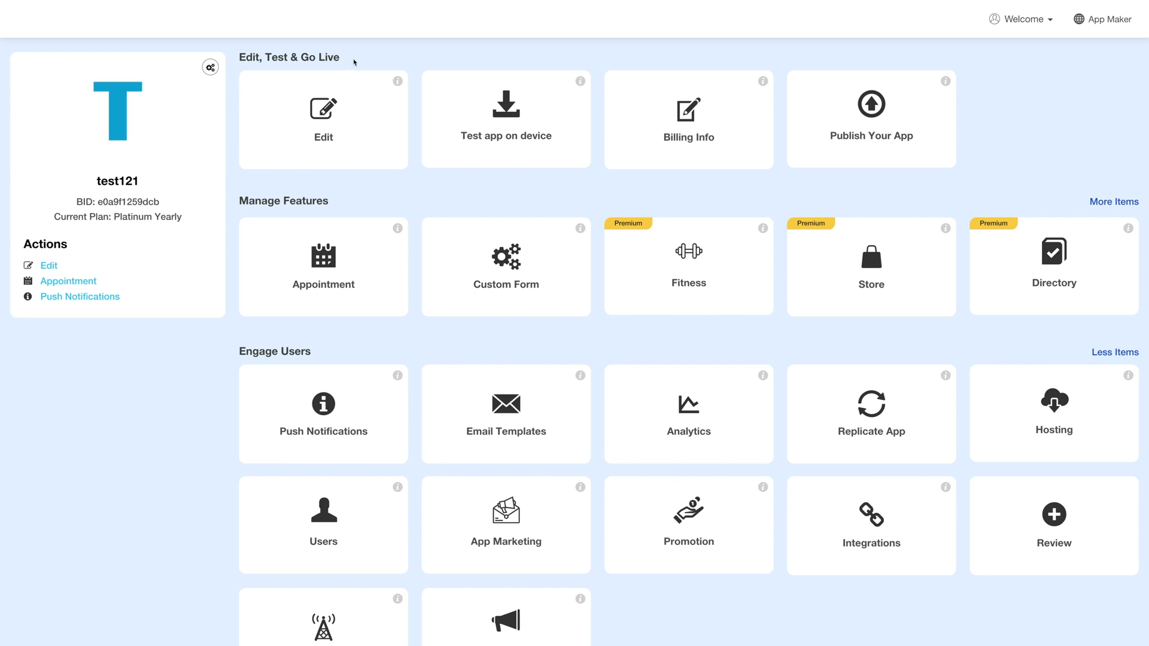
{"action": "left_click", "coordinate": [327, 128]}
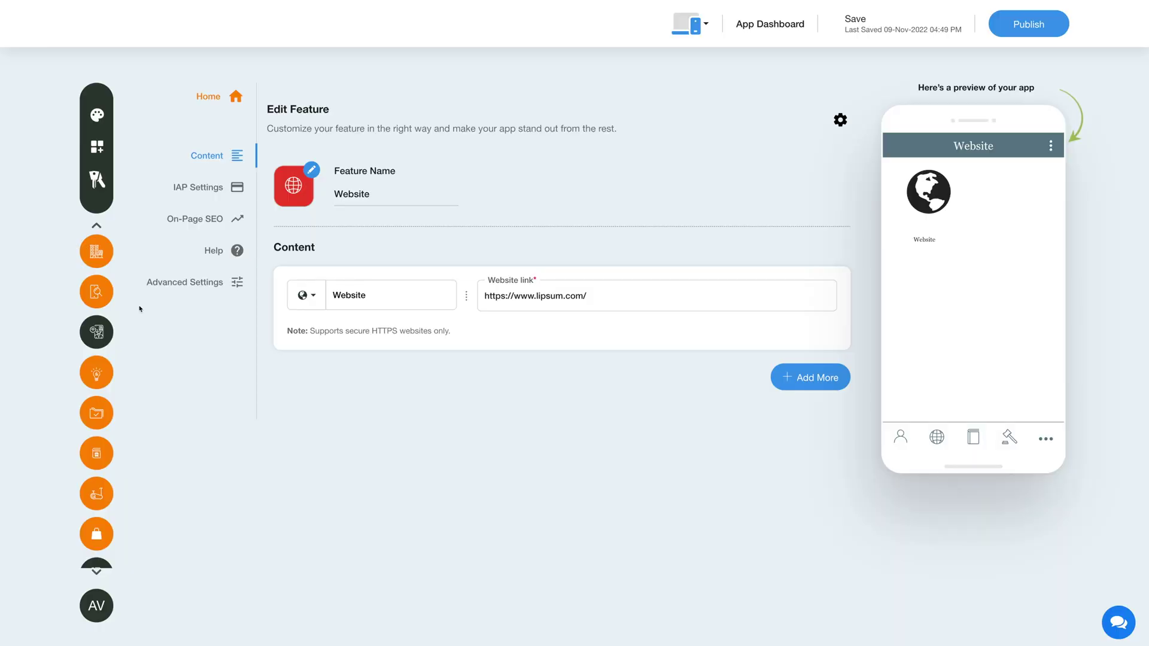
Search all features for 'Dine' and add the Dine In feature to the app
{"action": "left_click", "coordinate": [97, 146]}
{"action": "left_click", "coordinate": [571, 204]}
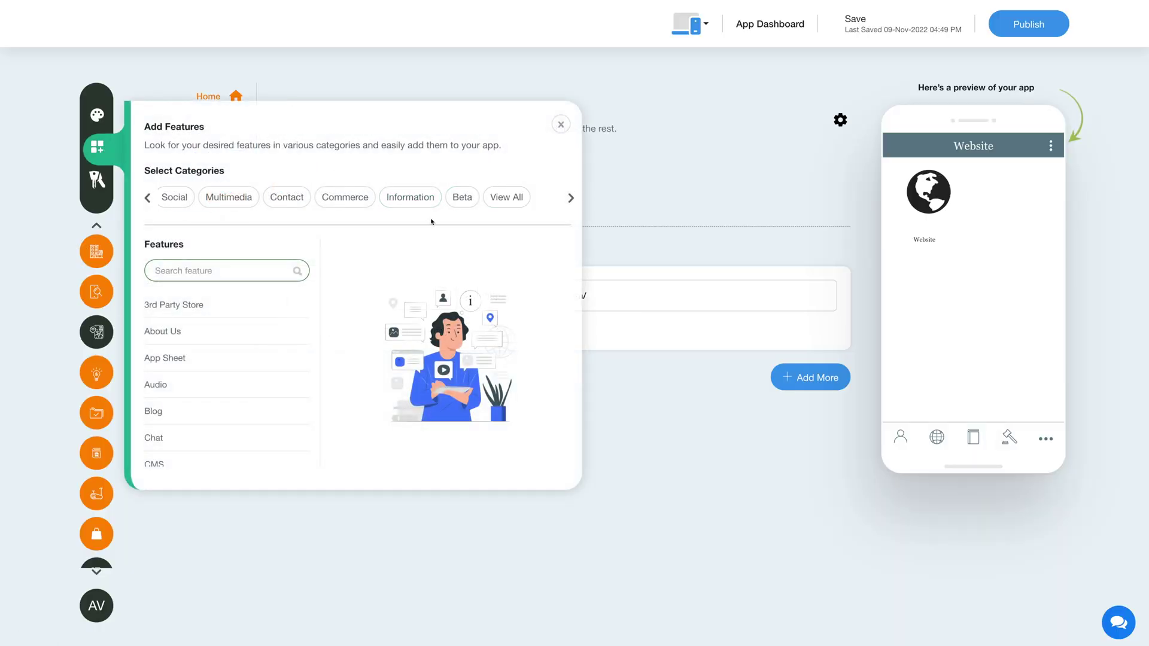
{"action": "left_click", "coordinate": [506, 197]}
{"action": "left_click", "coordinate": [263, 277]}
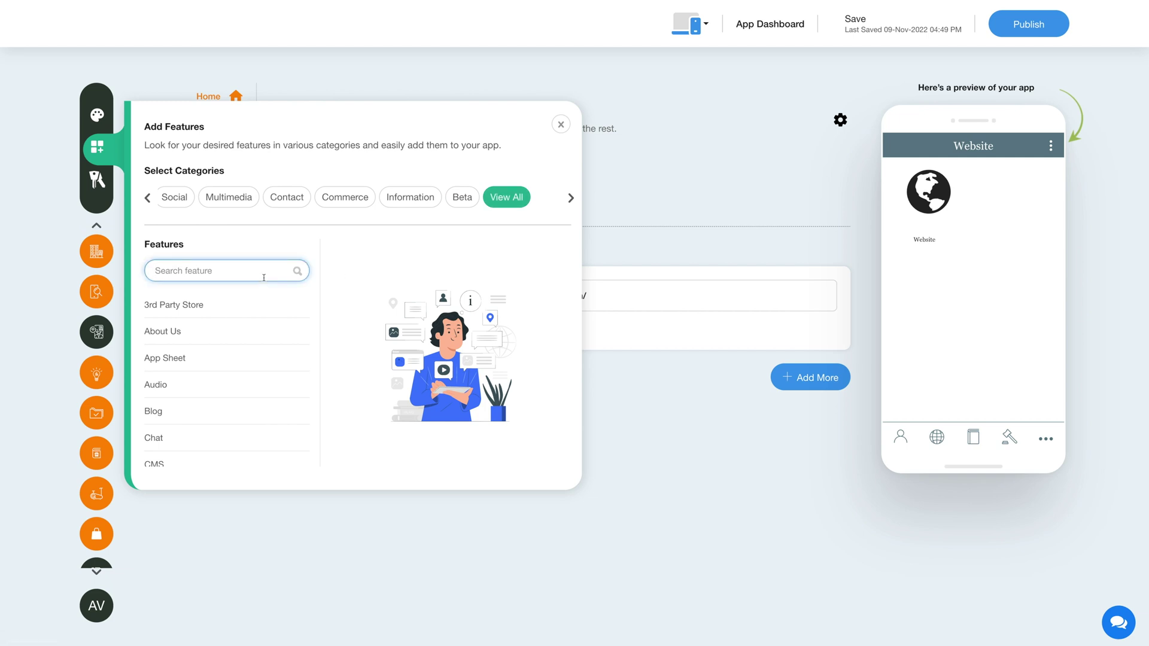
{"action": "type", "text": "Dine"}
{"action": "left_click", "coordinate": [360, 350]}
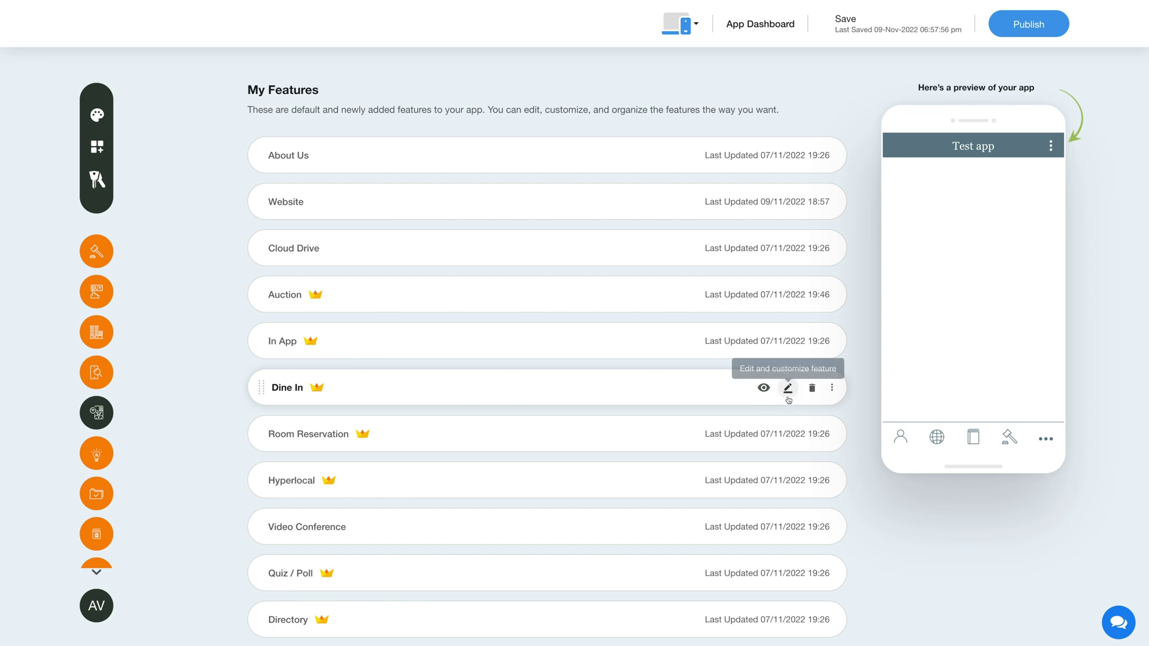
Open the Dine In feature for editing and save its name unchanged
{"action": "left_click", "coordinate": [831, 389]}
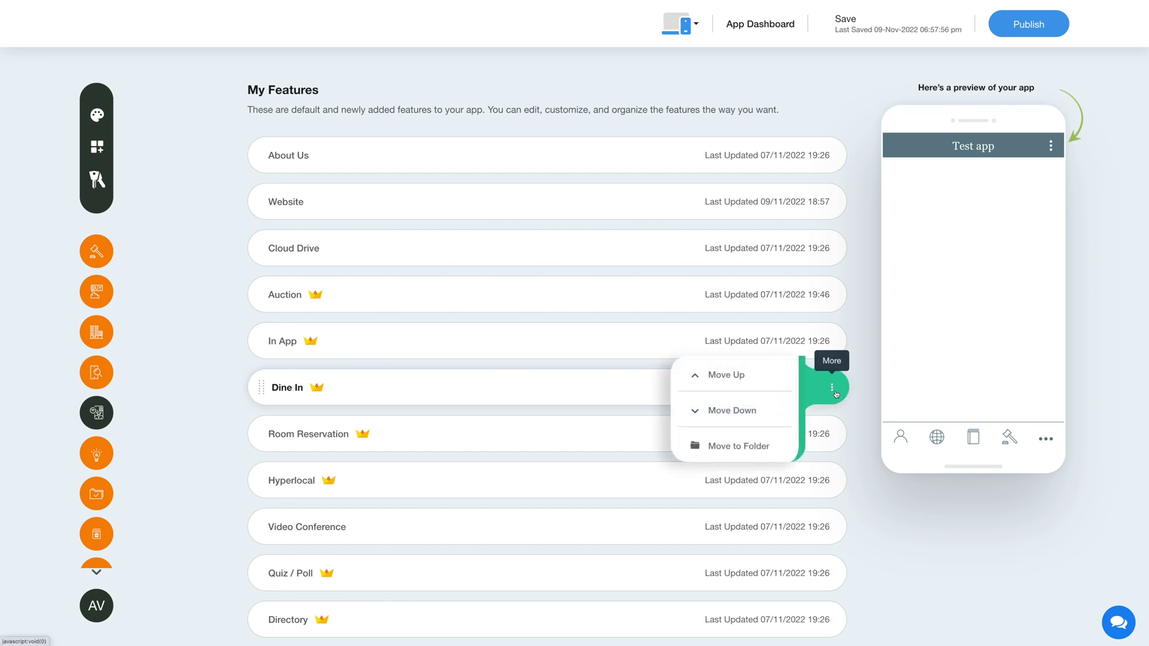
{"action": "left_click", "coordinate": [836, 409]}
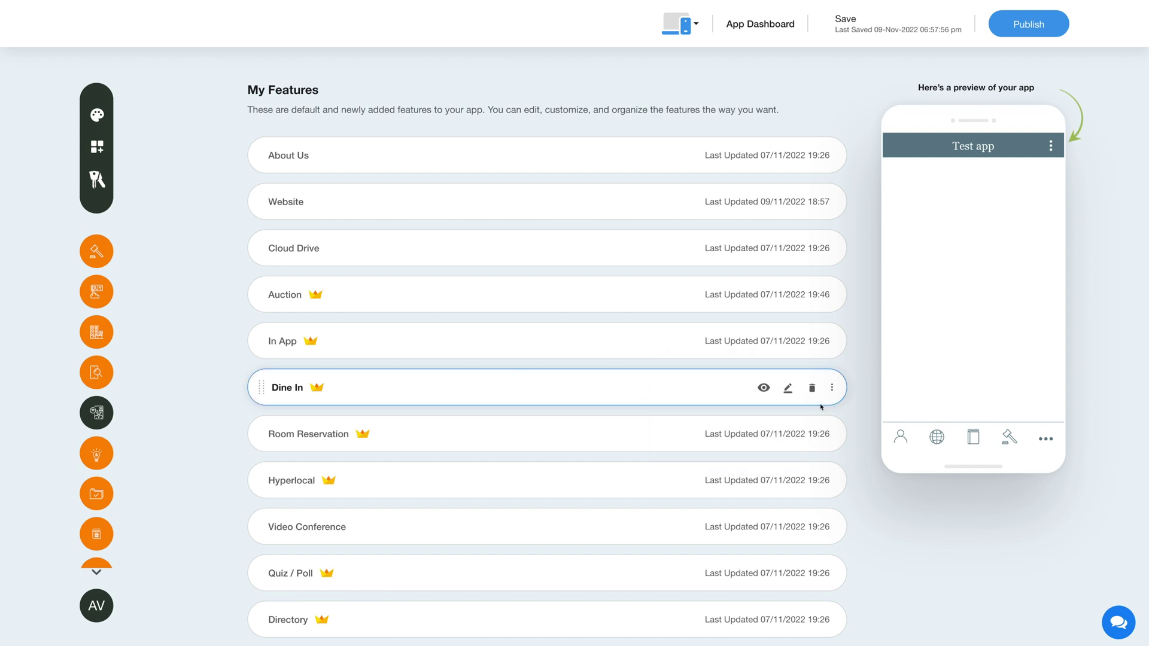
{"action": "left_click", "coordinate": [787, 389]}
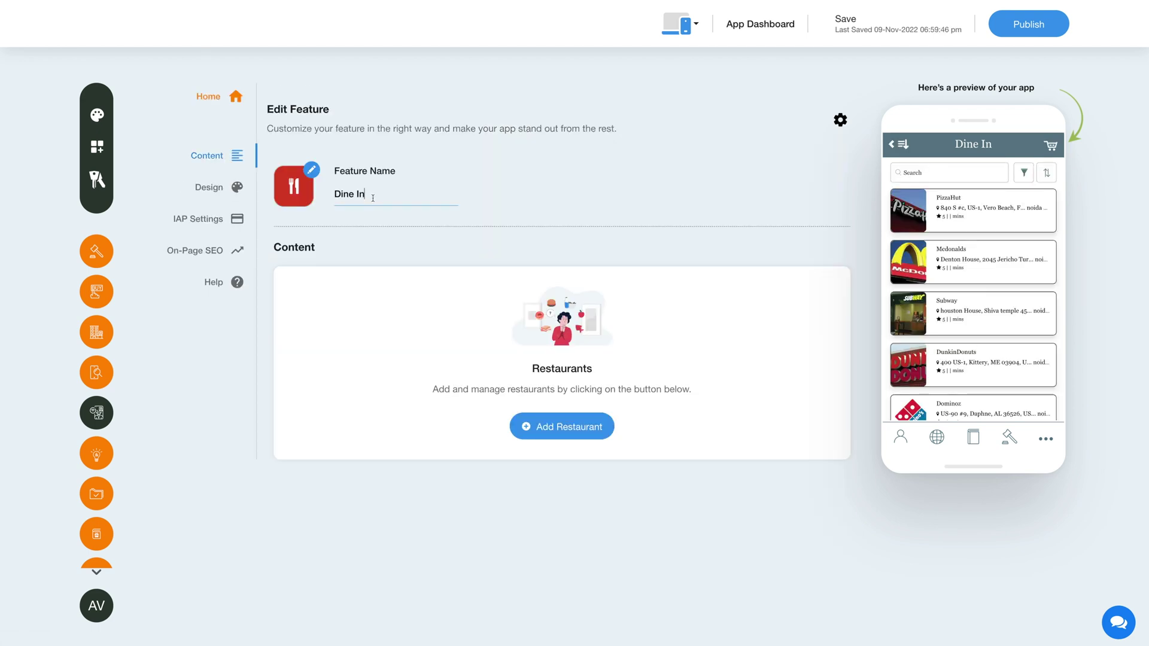
{"action": "left_click", "coordinate": [369, 231]}
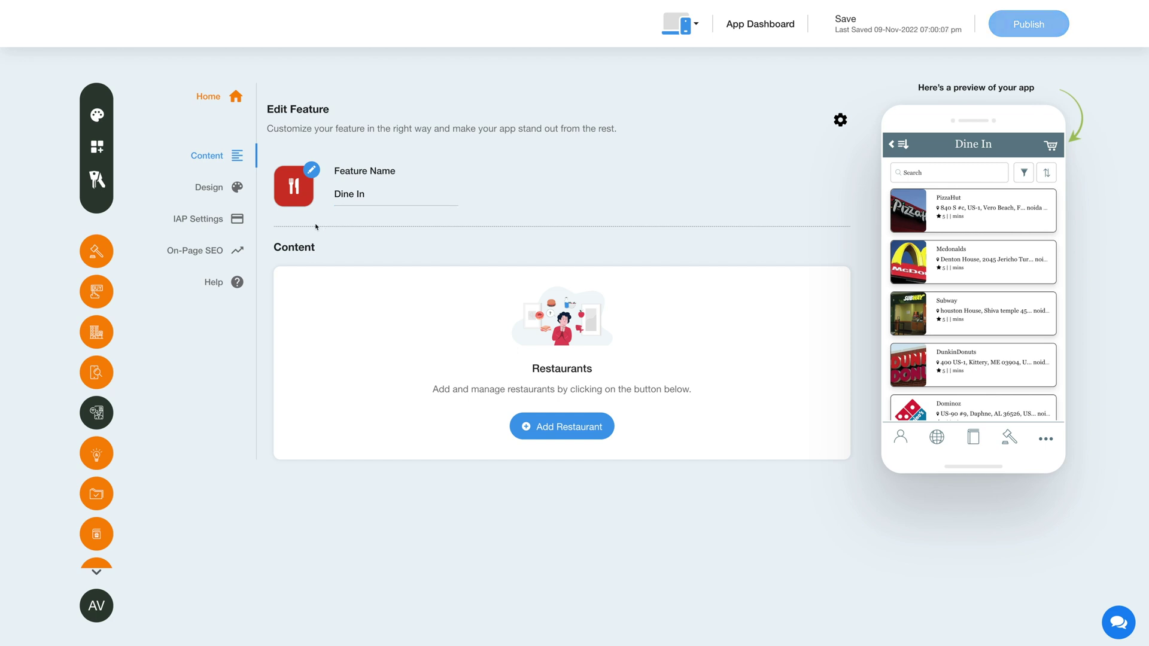
Browse the Change Icon outline, image and upload options without changing the icon, then open Restaurant Management
{"action": "left_click", "coordinate": [311, 170]}
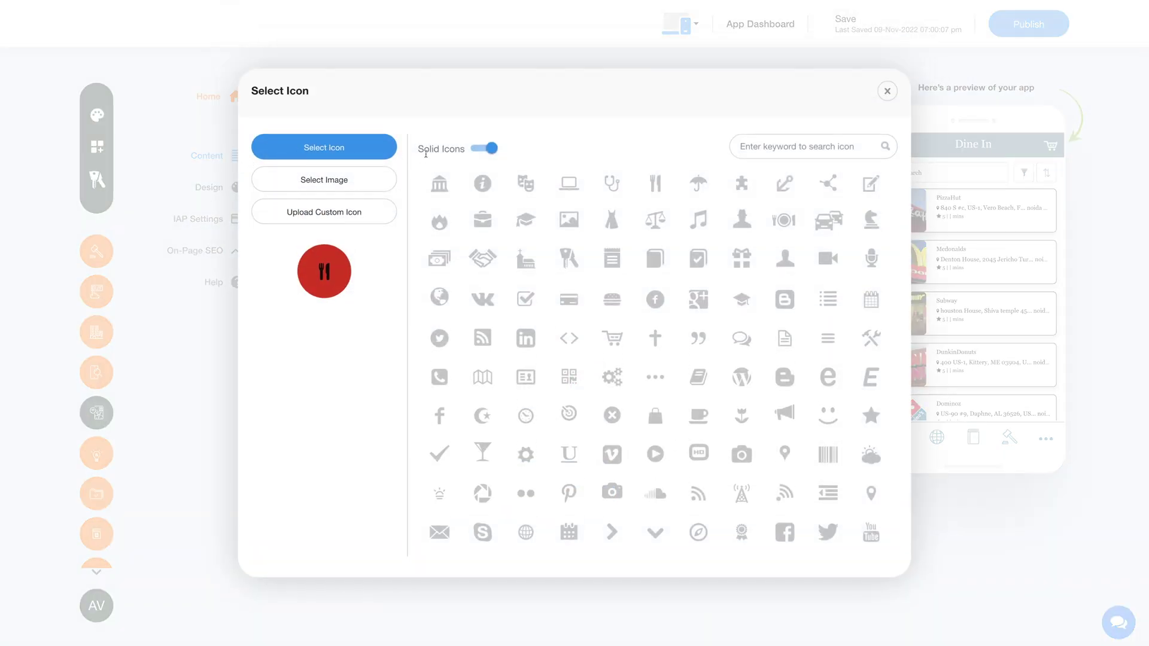
{"action": "left_click", "coordinate": [477, 149]}
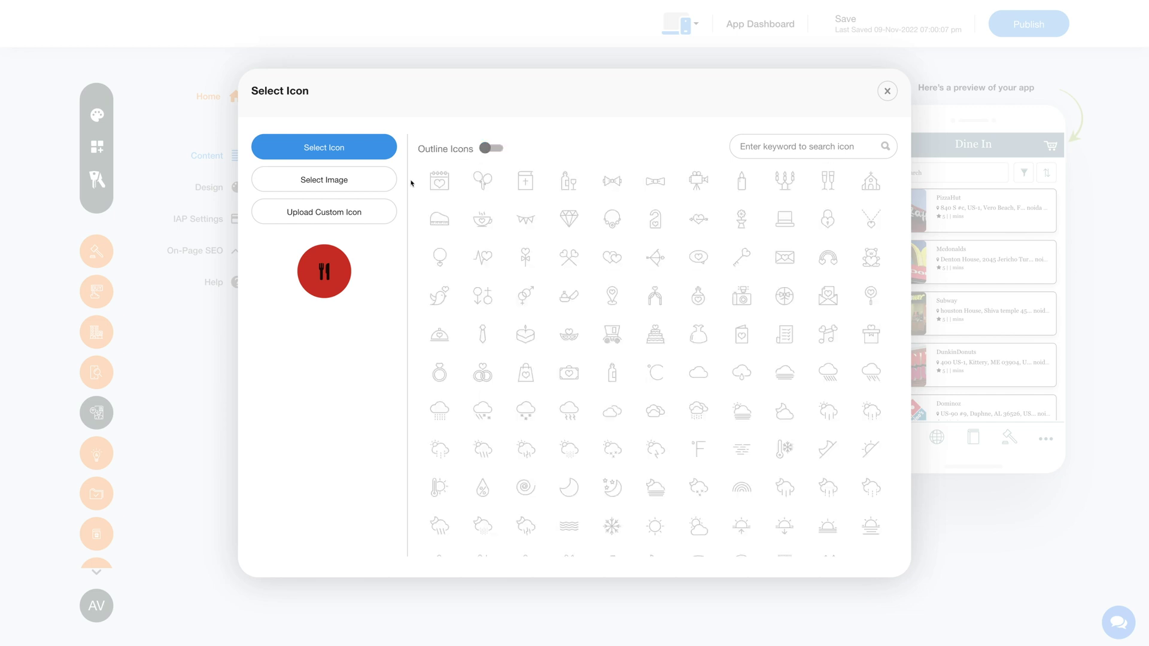
{"action": "left_click", "coordinate": [334, 180]}
{"action": "left_click", "coordinate": [334, 230]}
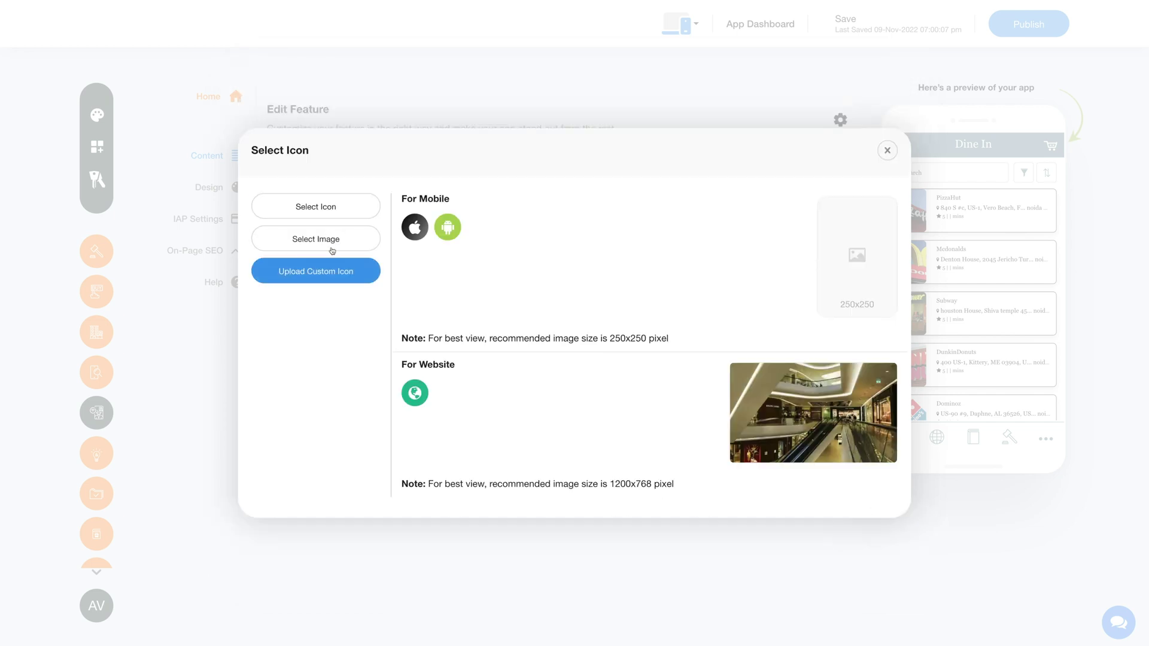
{"action": "left_click", "coordinate": [887, 151]}
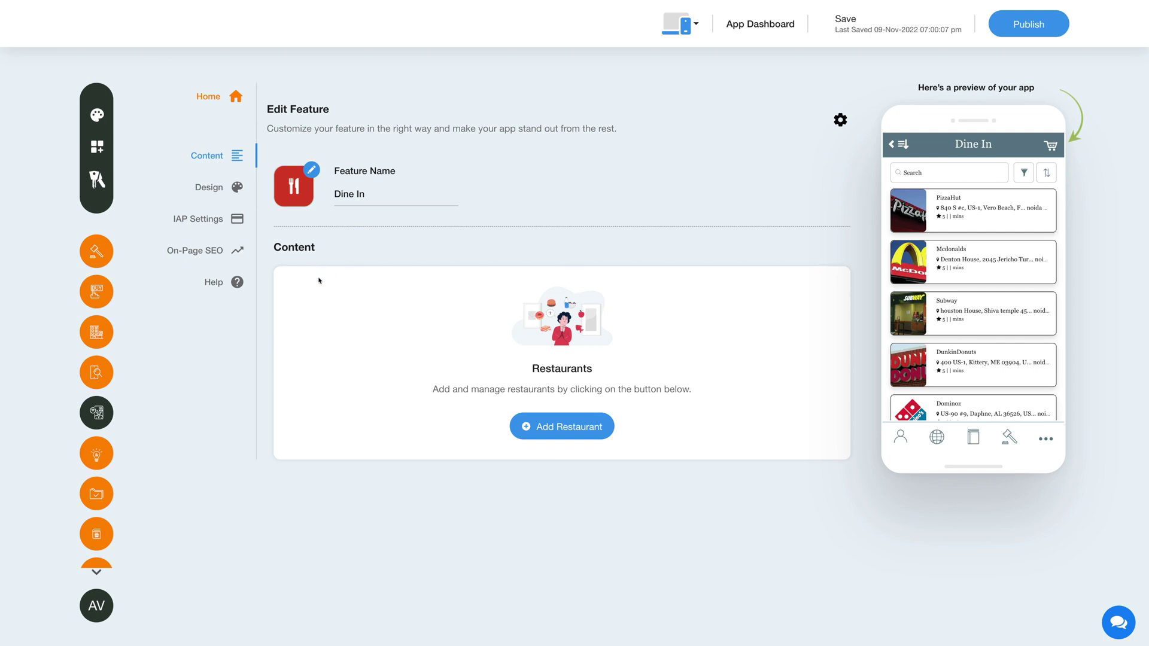
{"action": "left_click", "coordinate": [564, 429]}
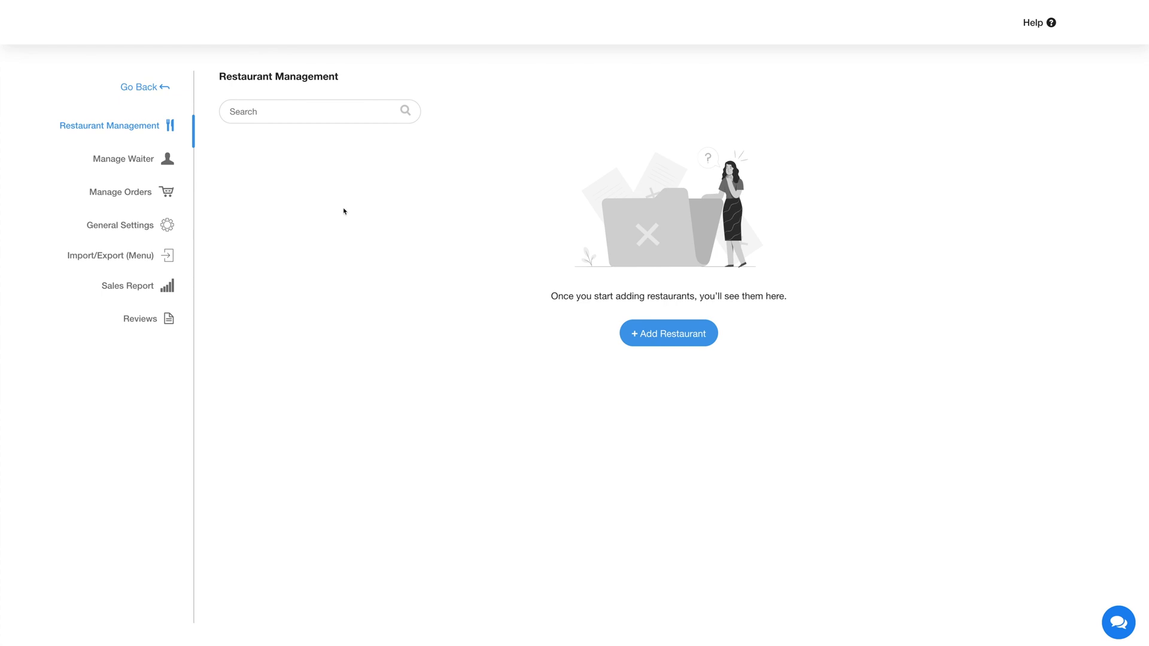
Add and save the Dummy Vendor restaurant with contact details, address and cuisines, then view its categories
{"action": "left_click", "coordinate": [643, 340]}
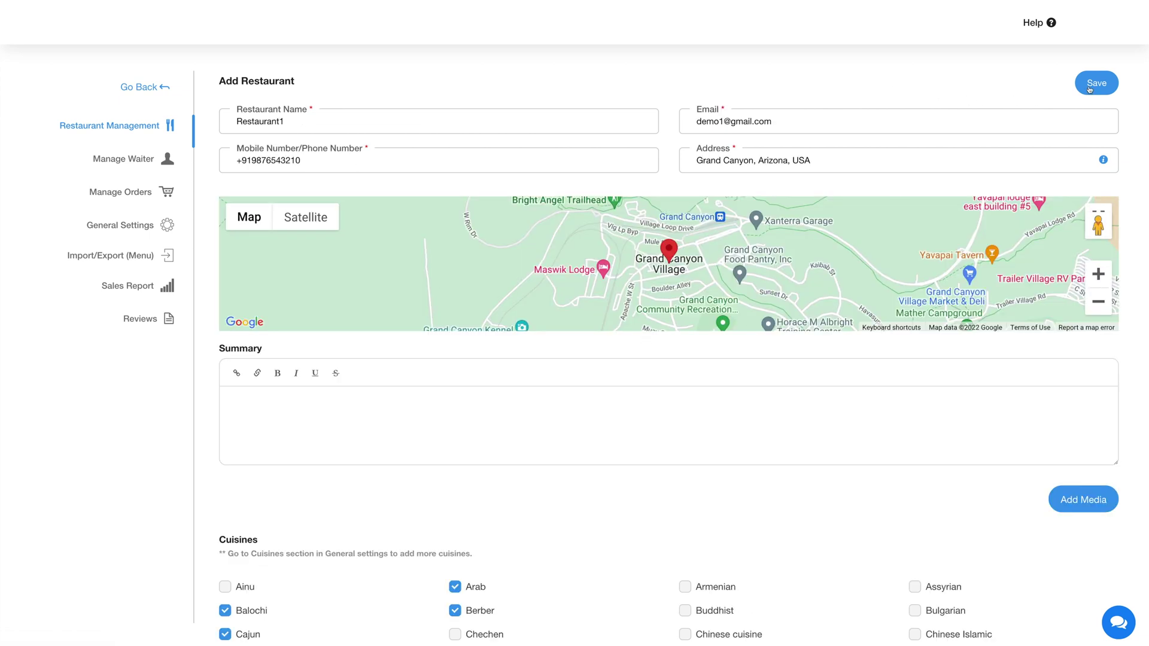
{"action": "left_click", "coordinate": [1092, 89]}
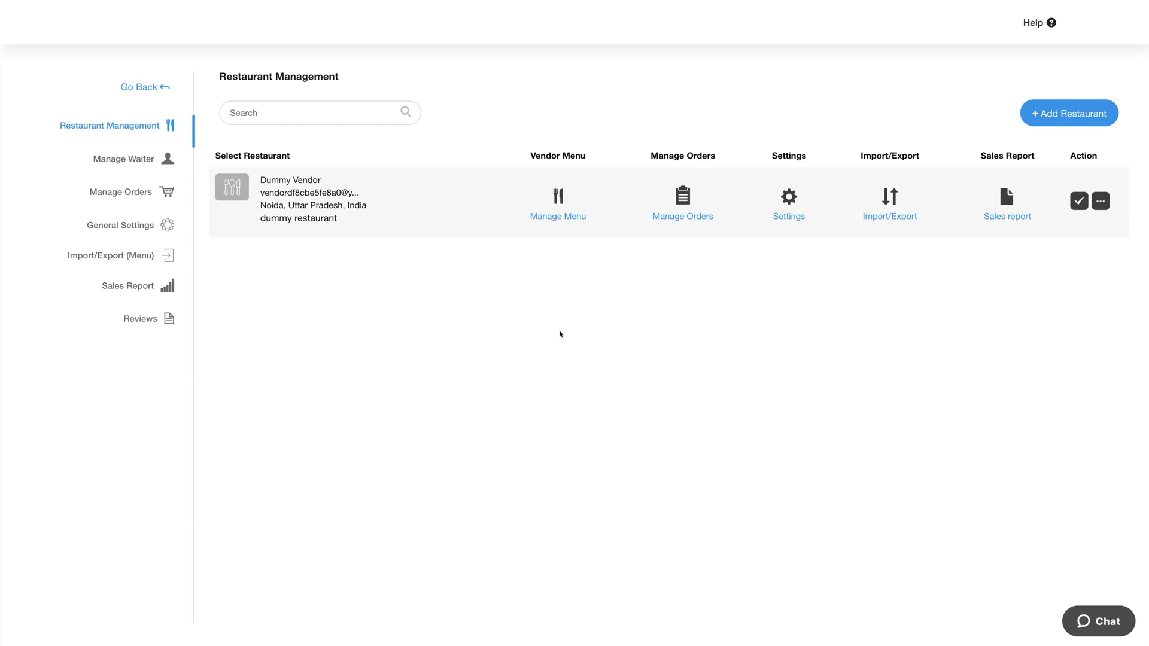
{"action": "left_click", "coordinate": [557, 216]}
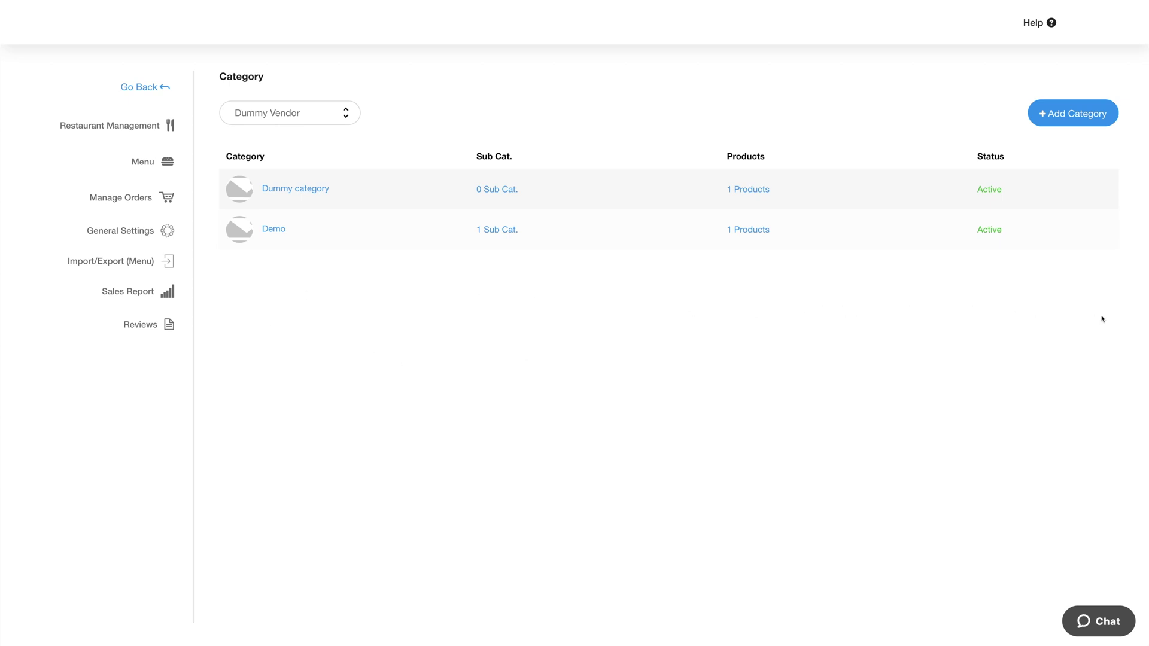
Create menu category demo1 with subcategory subcat1, then view demo1's products
{"action": "left_click", "coordinate": [1049, 113]}
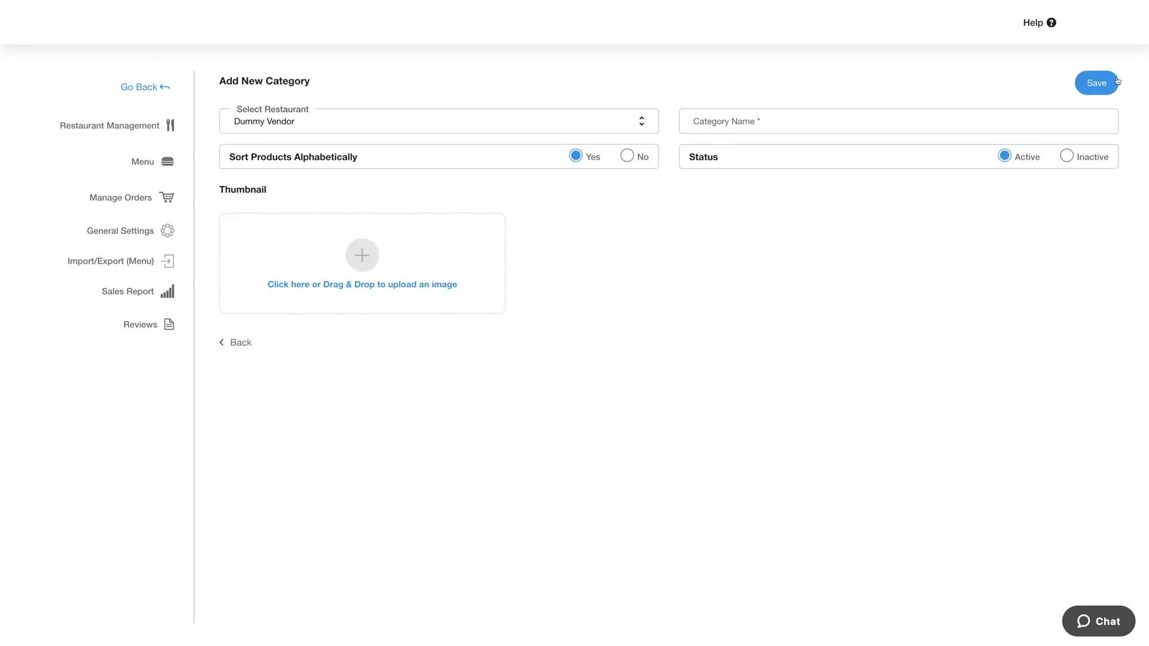
{"action": "left_click", "coordinate": [1098, 83]}
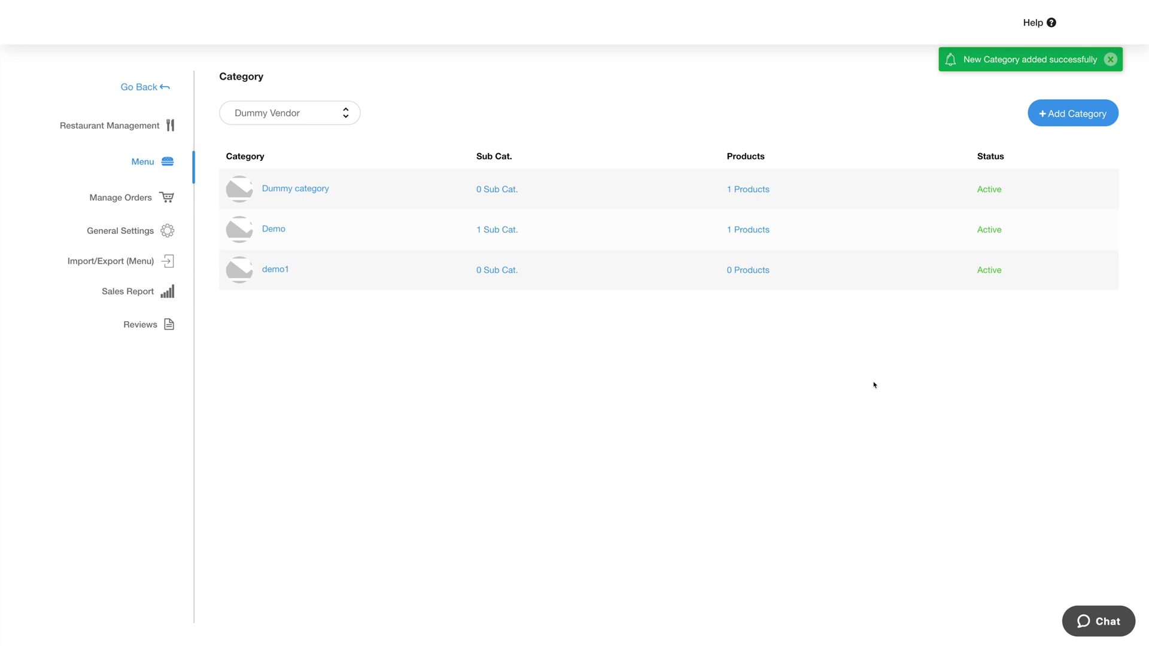
{"action": "mouse_move", "coordinate": [354, 289]}
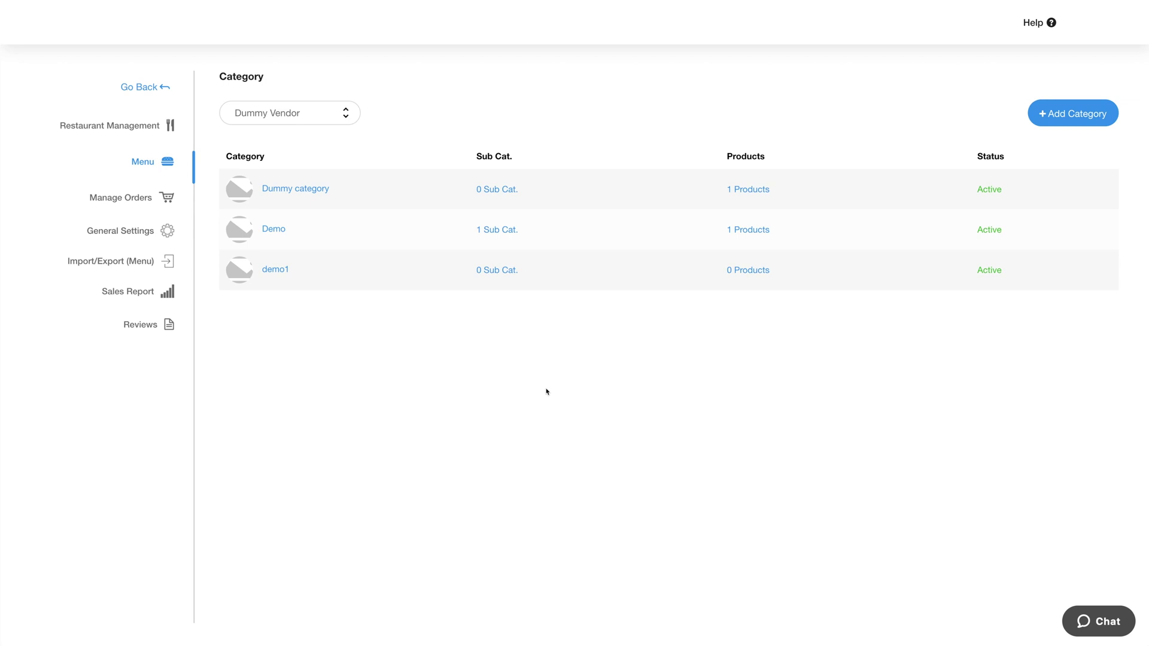
{"action": "mouse_move", "coordinate": [473, 276]}
{"action": "left_click", "coordinate": [1093, 275]}
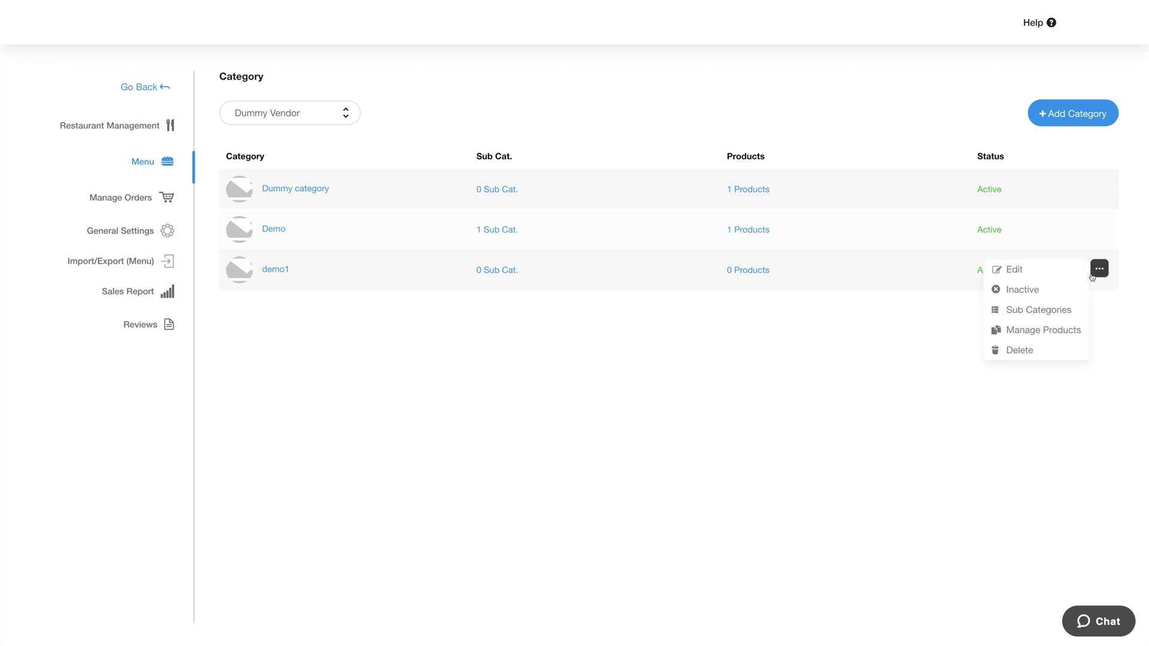
{"action": "left_click", "coordinate": [1038, 310]}
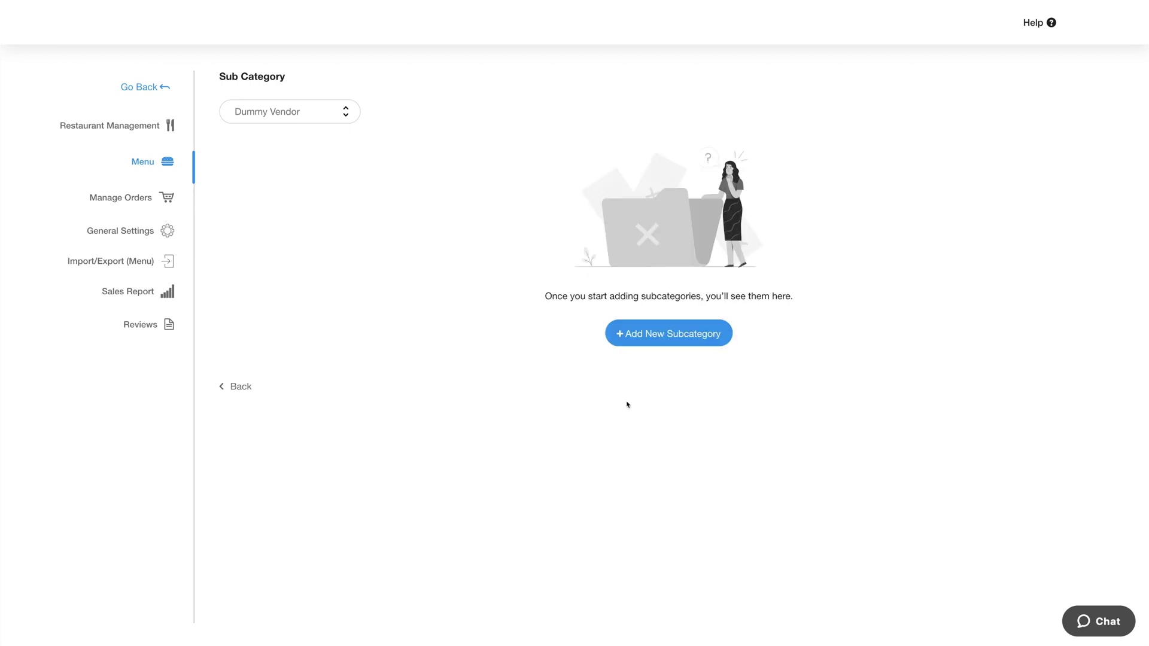
{"action": "left_click", "coordinate": [685, 324]}
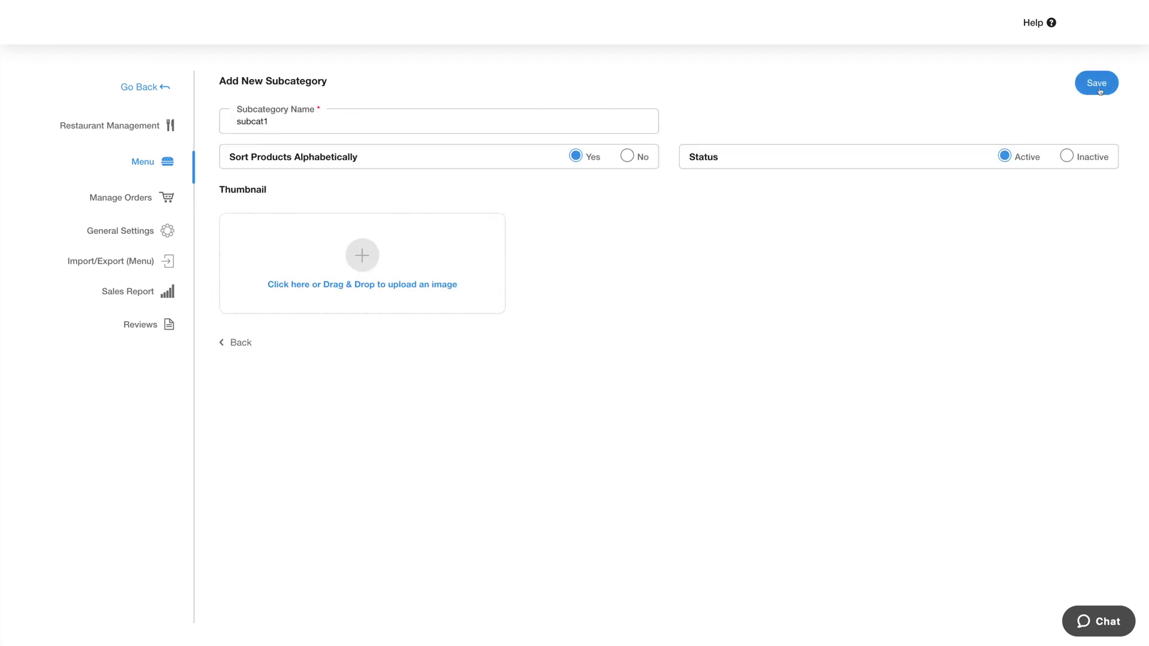
{"action": "key", "text": "Return"}
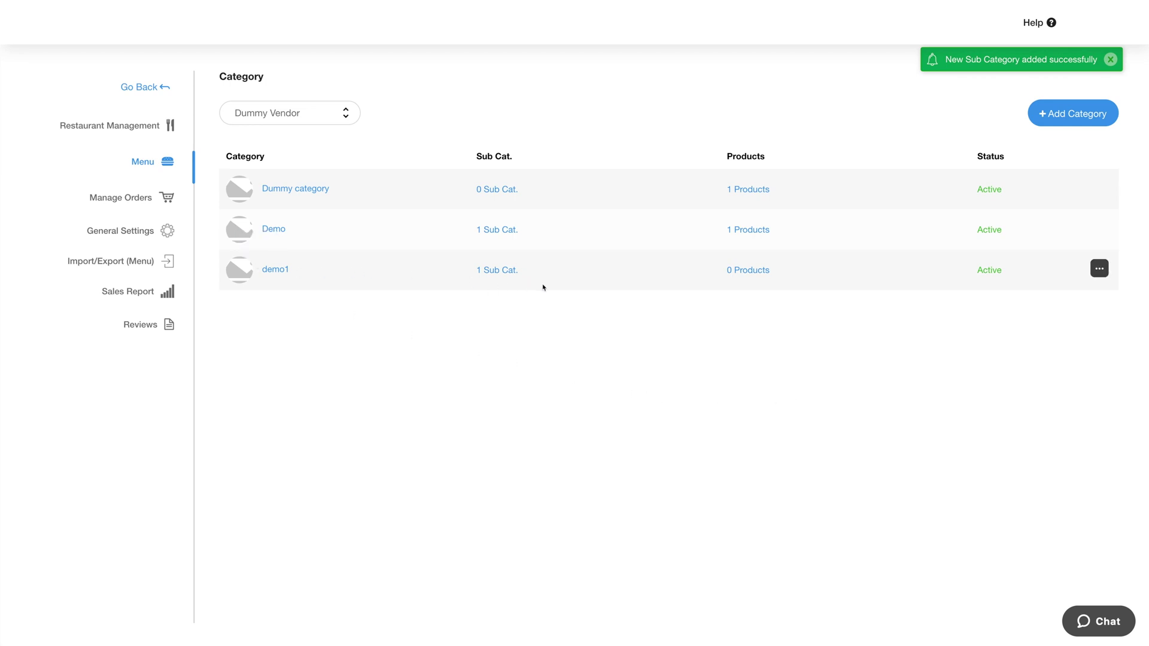
{"action": "left_click", "coordinate": [764, 273]}
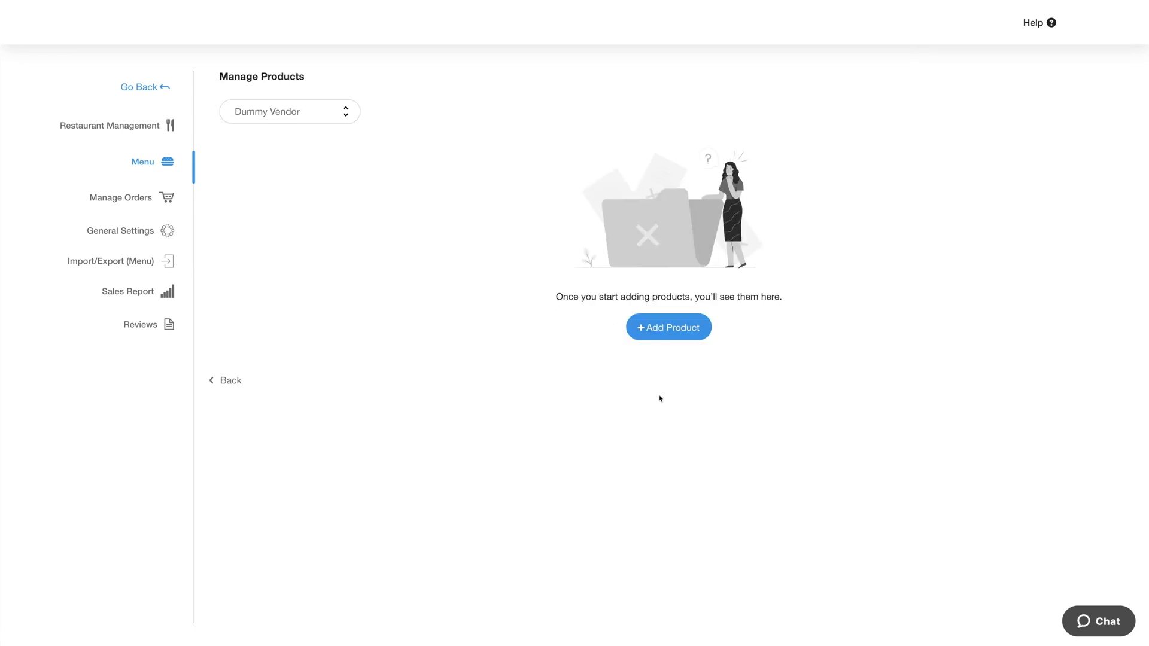
Add and save product 1 in demo1, in stock and not in offer
{"action": "left_click", "coordinate": [672, 330]}
{"action": "scroll", "coordinate": [581, 243], "scroll_direction": "down", "scroll_amount": 1}
{"action": "scroll", "coordinate": [586, 242], "scroll_direction": "down", "scroll_amount": 1}
{"action": "left_click", "coordinate": [1089, 515]}
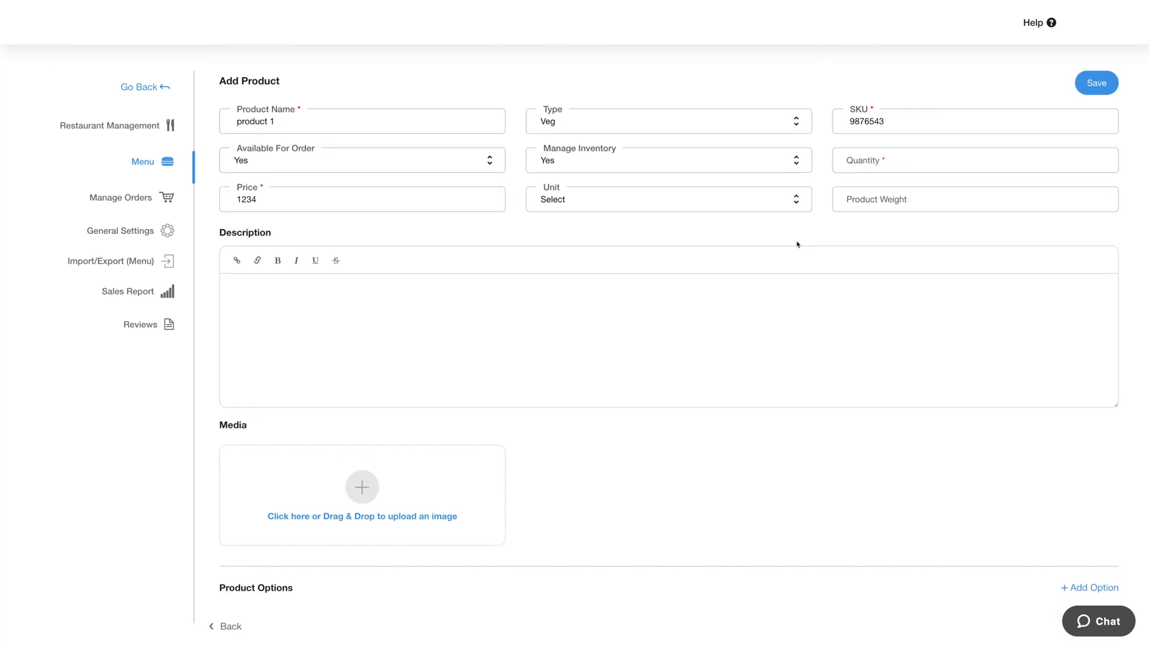
{"action": "left_click", "coordinate": [1094, 87]}
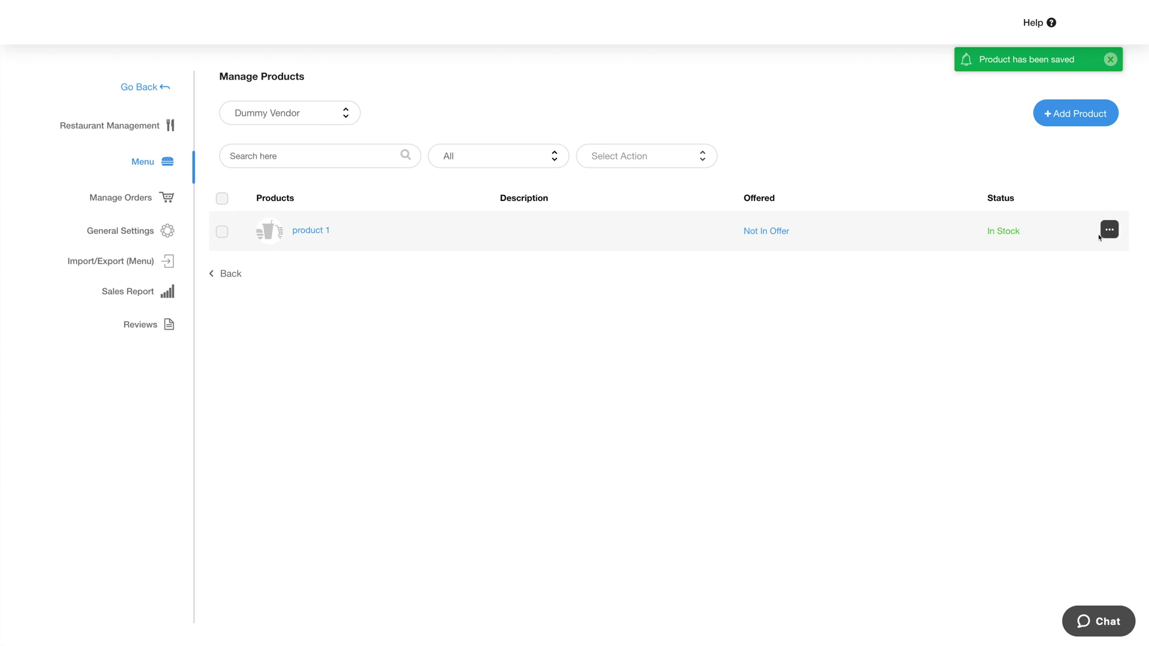
Check product 1's action menu, then return to the Restaurant Management list
{"action": "left_click", "coordinate": [1108, 231]}
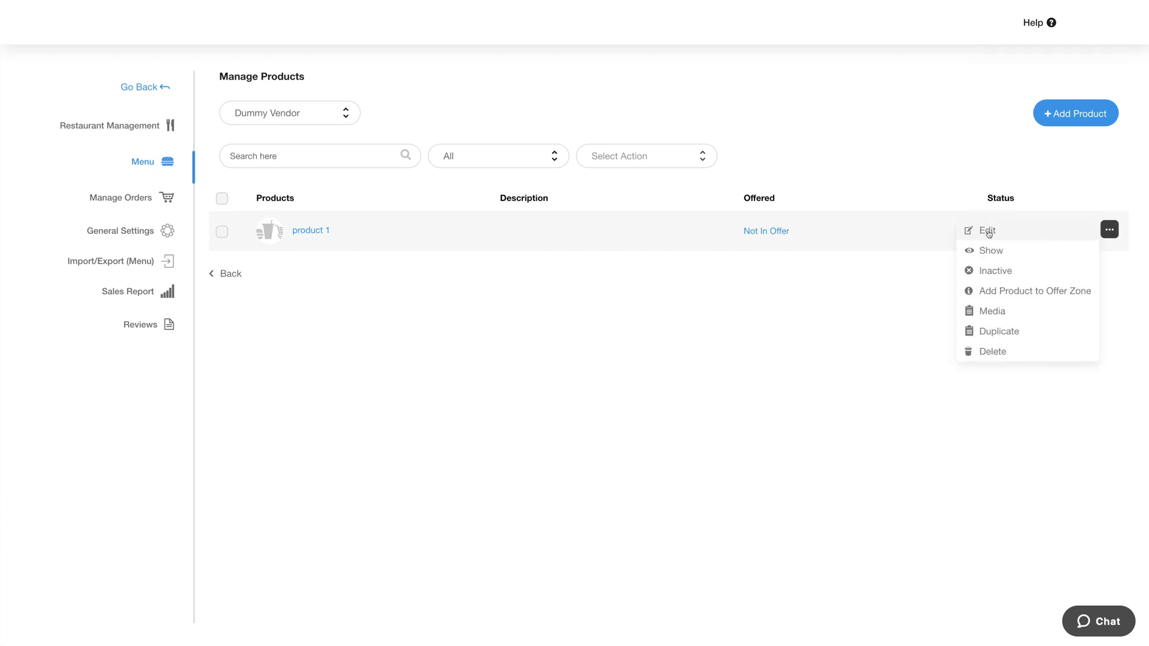
{"action": "left_click", "coordinate": [998, 329]}
{"action": "left_click", "coordinate": [129, 126]}
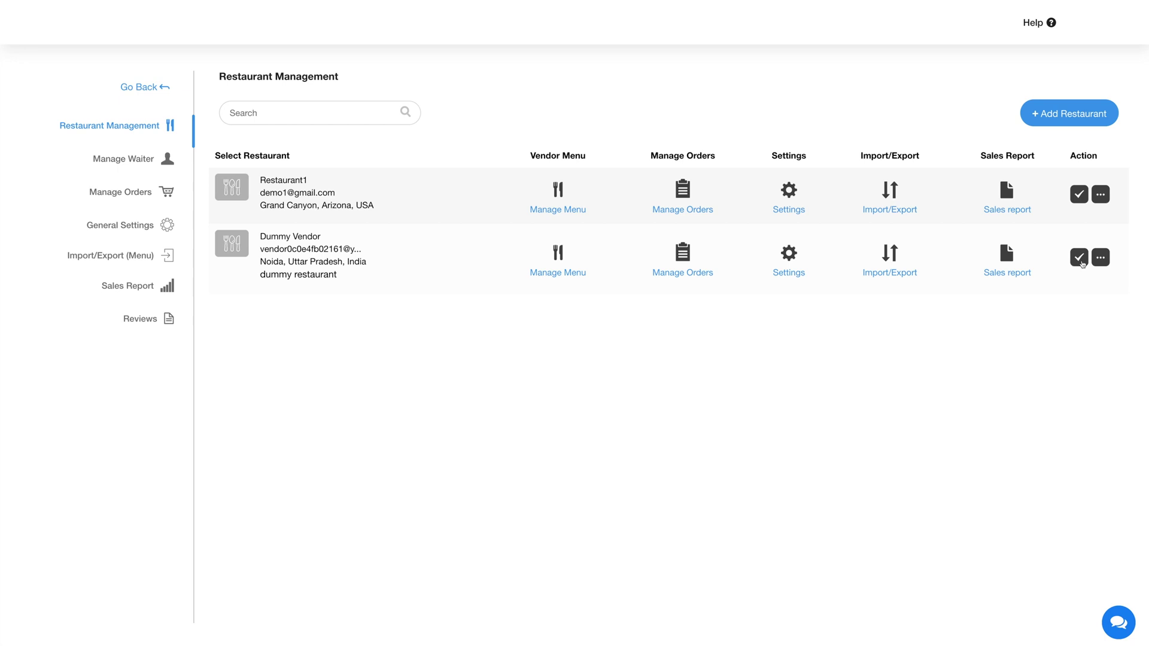
Send Dummy Vendor its web dashboard credentials and bring up the Manage Waiter list
{"action": "left_click", "coordinate": [1101, 257]}
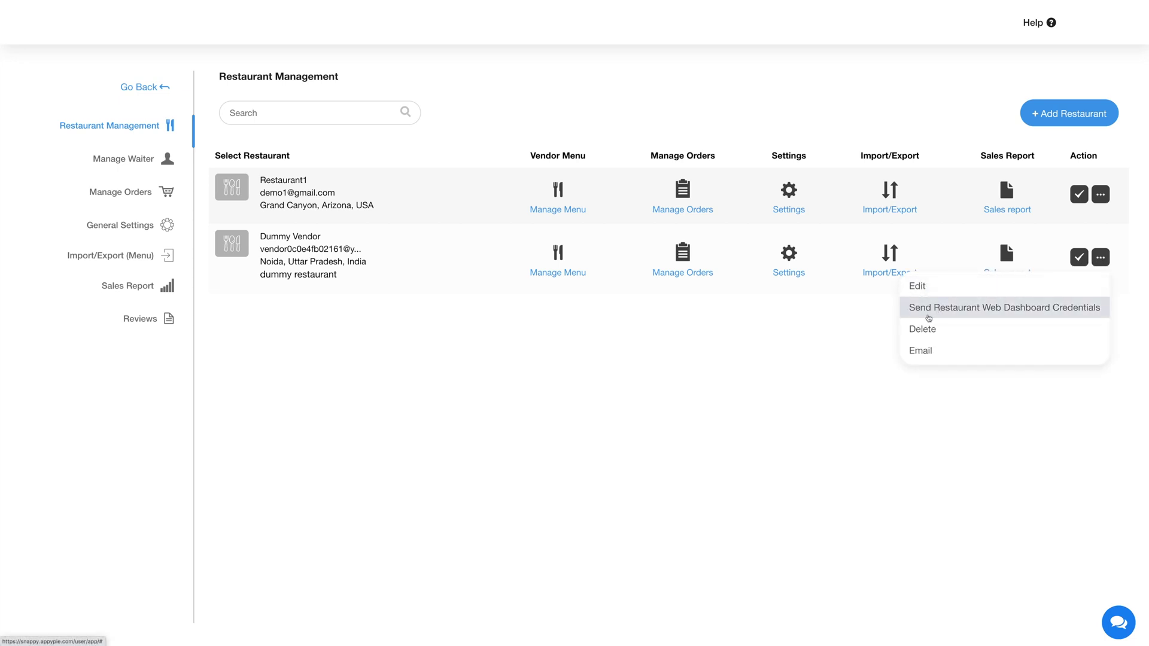
{"action": "left_click", "coordinate": [915, 351]}
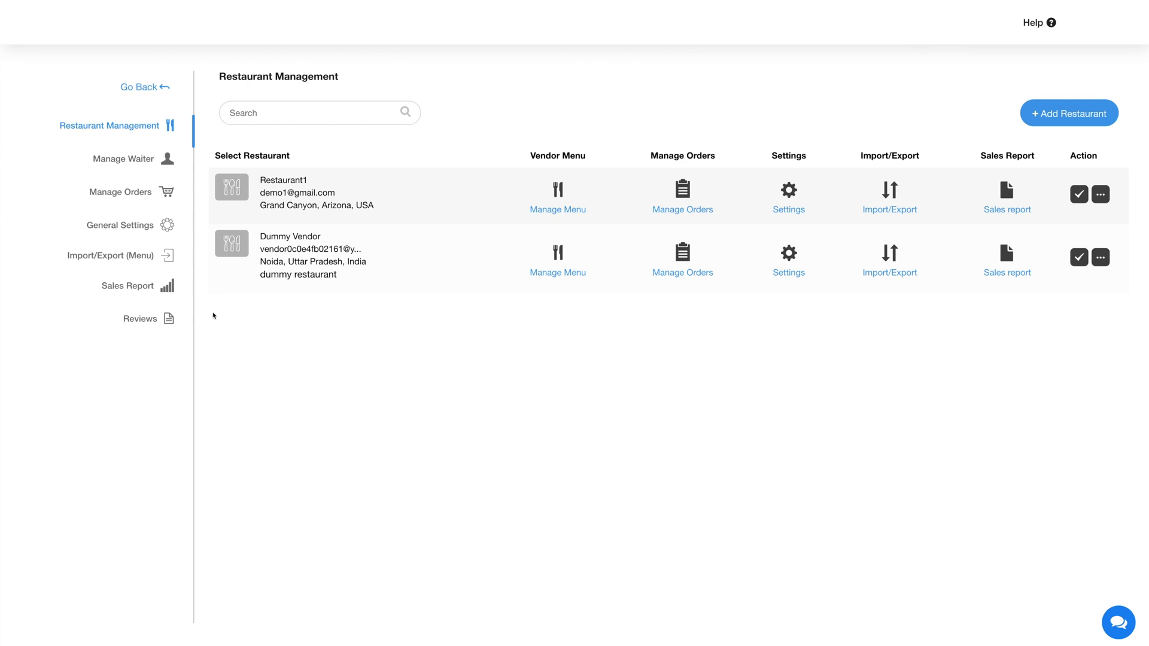
{"action": "left_click", "coordinate": [144, 163]}
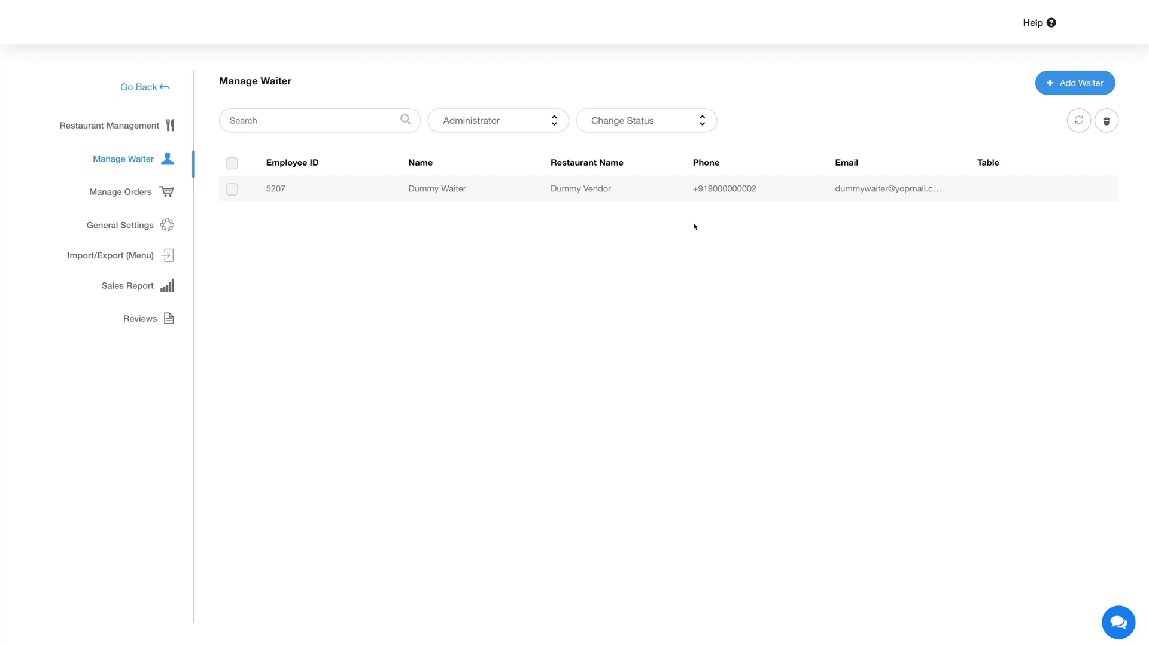
{"action": "mouse_move", "coordinate": [1004, 199]}
{"action": "left_click", "coordinate": [1099, 186]}
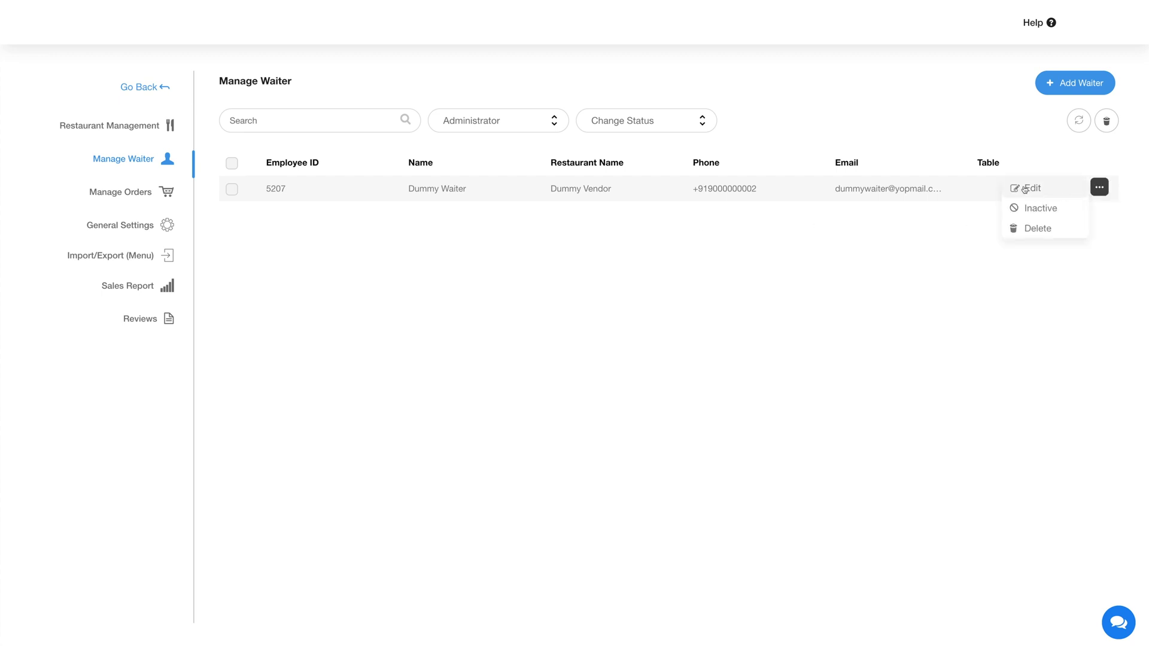
{"action": "left_click", "coordinate": [1072, 86]}
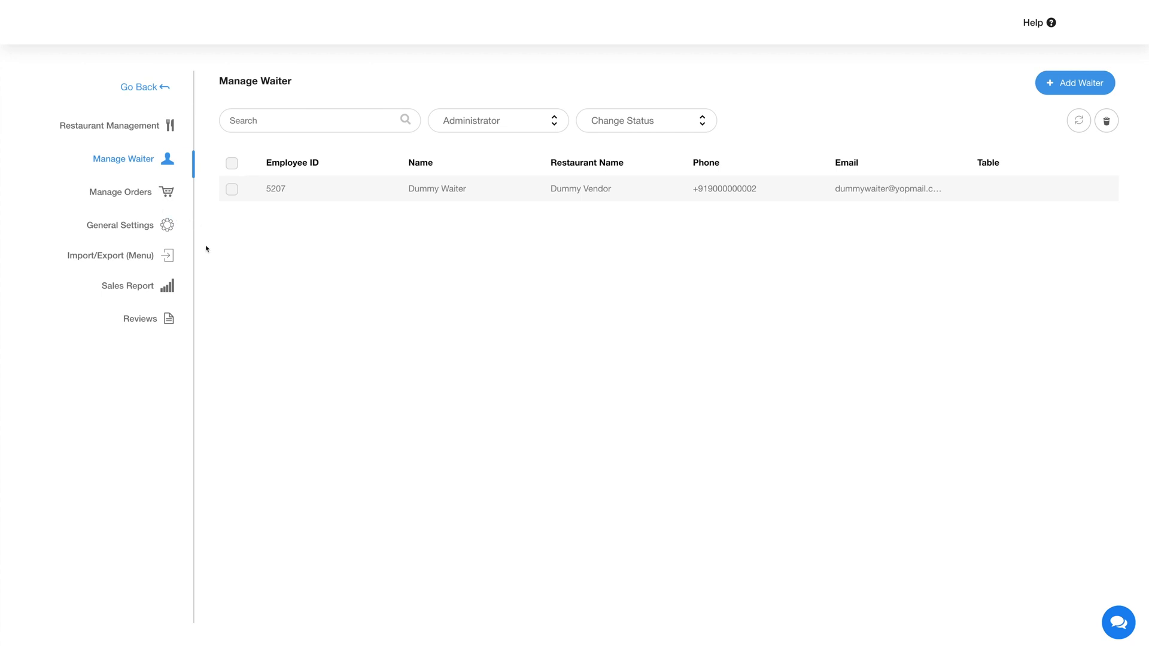
{"action": "left_click", "coordinate": [132, 193]}
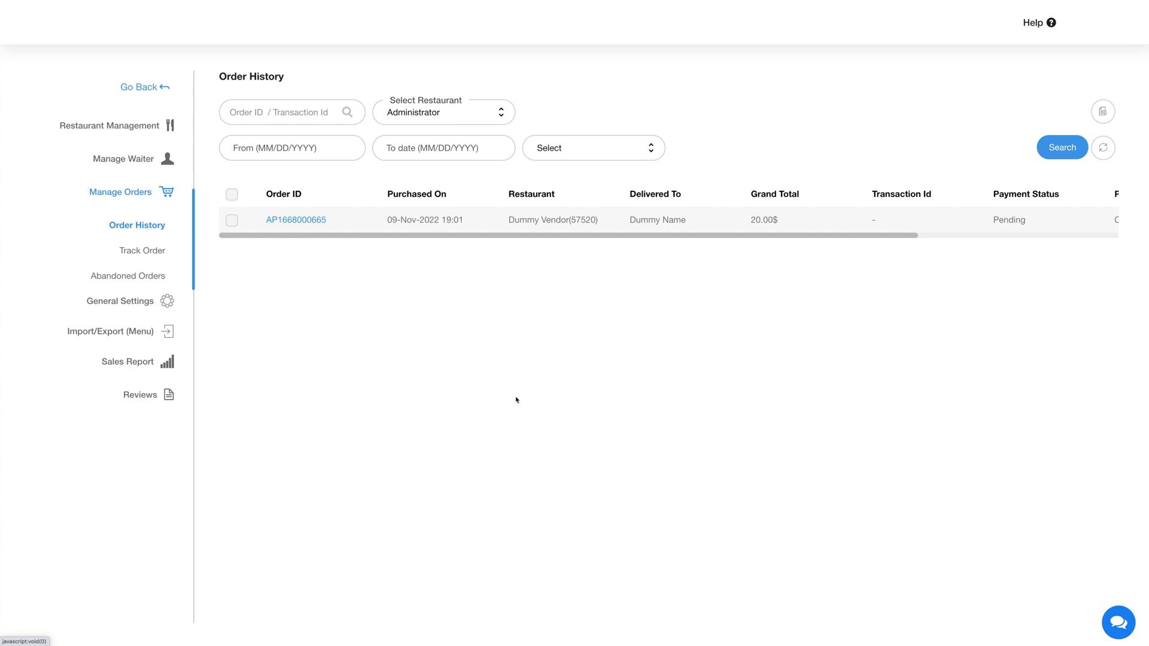
Accept the pending dummy order in Order History, review its details, then go to Track Order
{"action": "left_click_drag", "start_coordinate": [326, 237], "coordinate": [556, 240]}
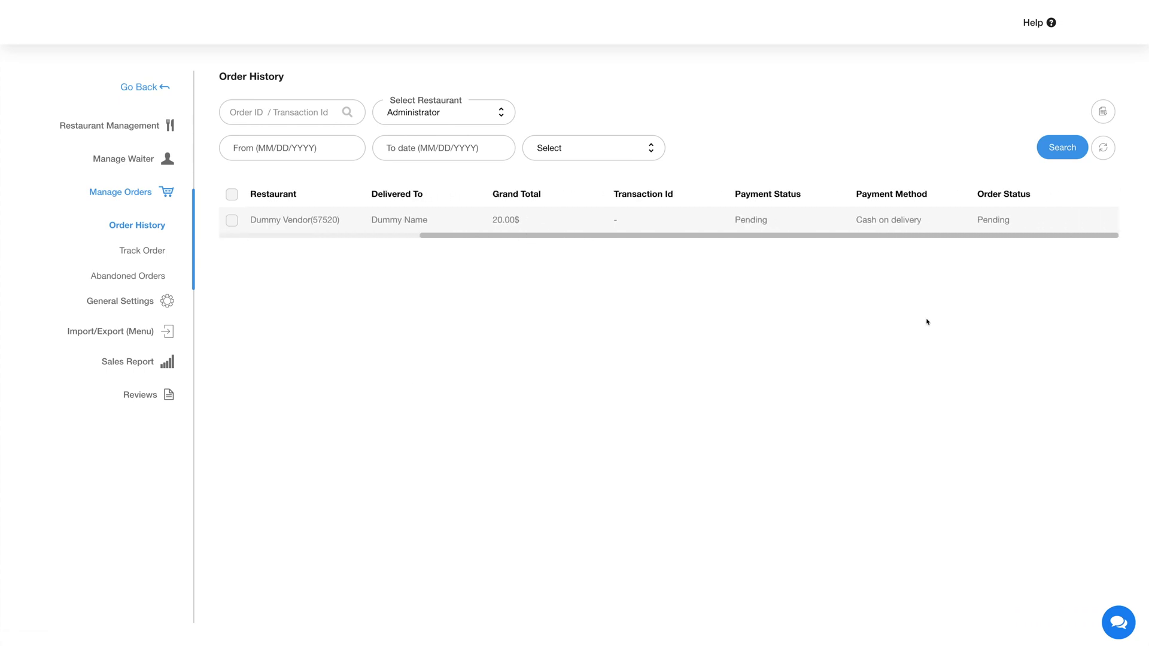
{"action": "left_click", "coordinate": [1099, 220]}
{"action": "left_click", "coordinate": [1038, 218]}
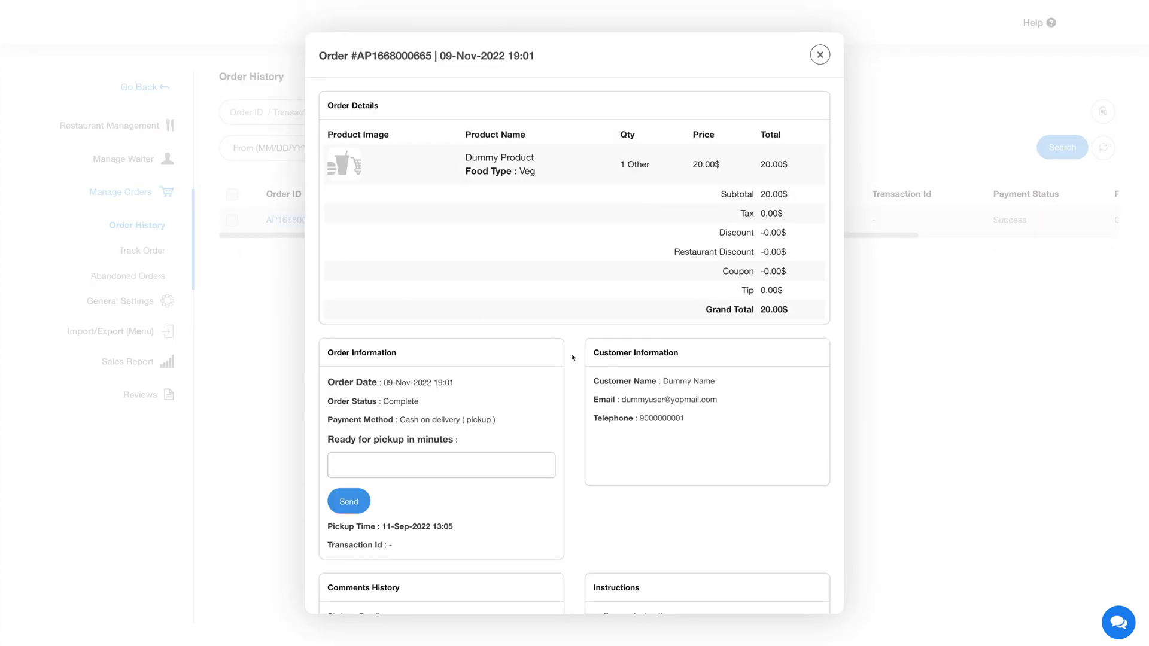
{"action": "scroll", "coordinate": [572, 358], "scroll_direction": "down", "scroll_amount": 3}
{"action": "key", "text": "Escape"}
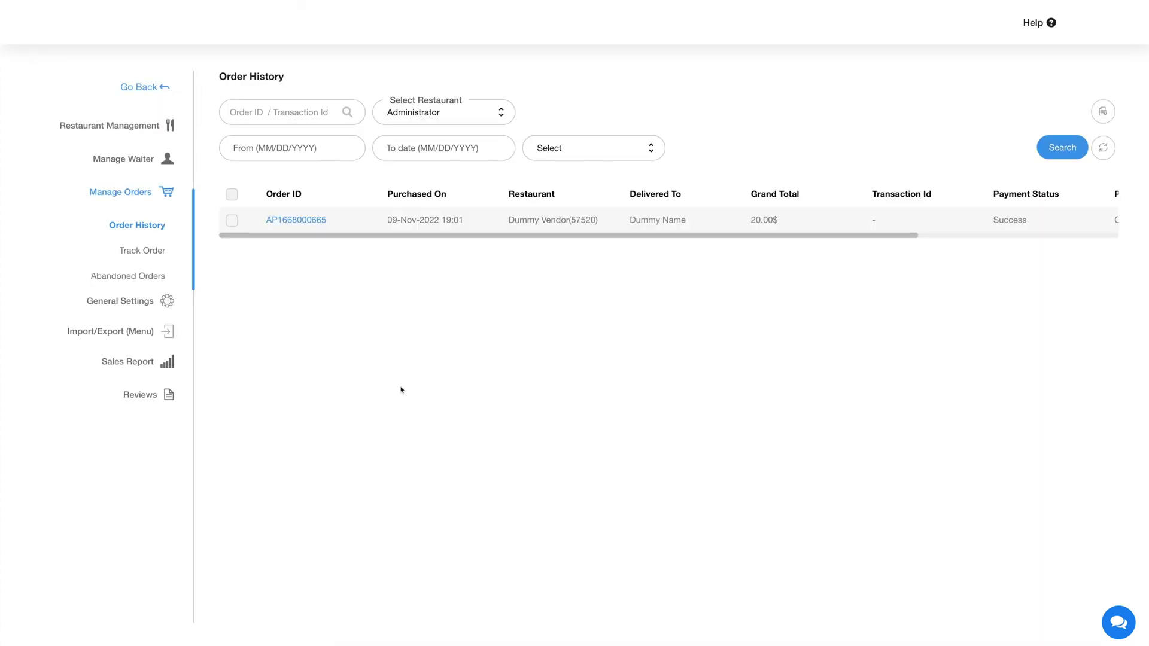
{"action": "left_click", "coordinate": [150, 254]}
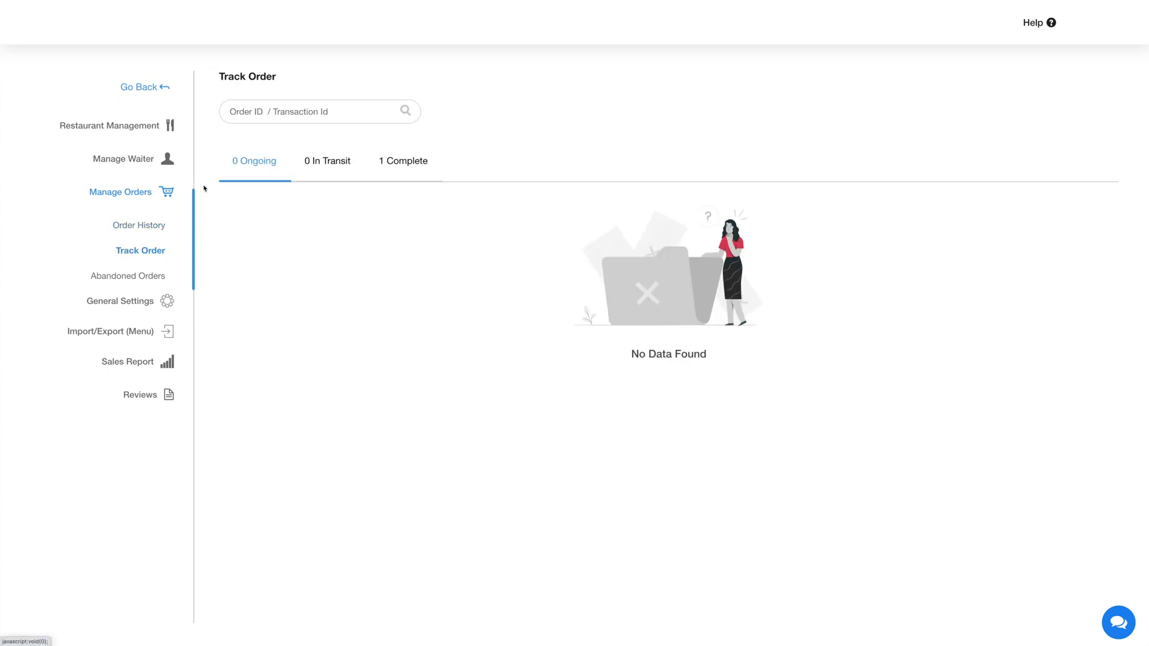
Check the In Transit and Complete order tabs, then view the empty Abandoned Orders list
{"action": "left_click", "coordinate": [327, 164]}
{"action": "left_click", "coordinate": [400, 170]}
{"action": "left_click", "coordinate": [149, 278]}
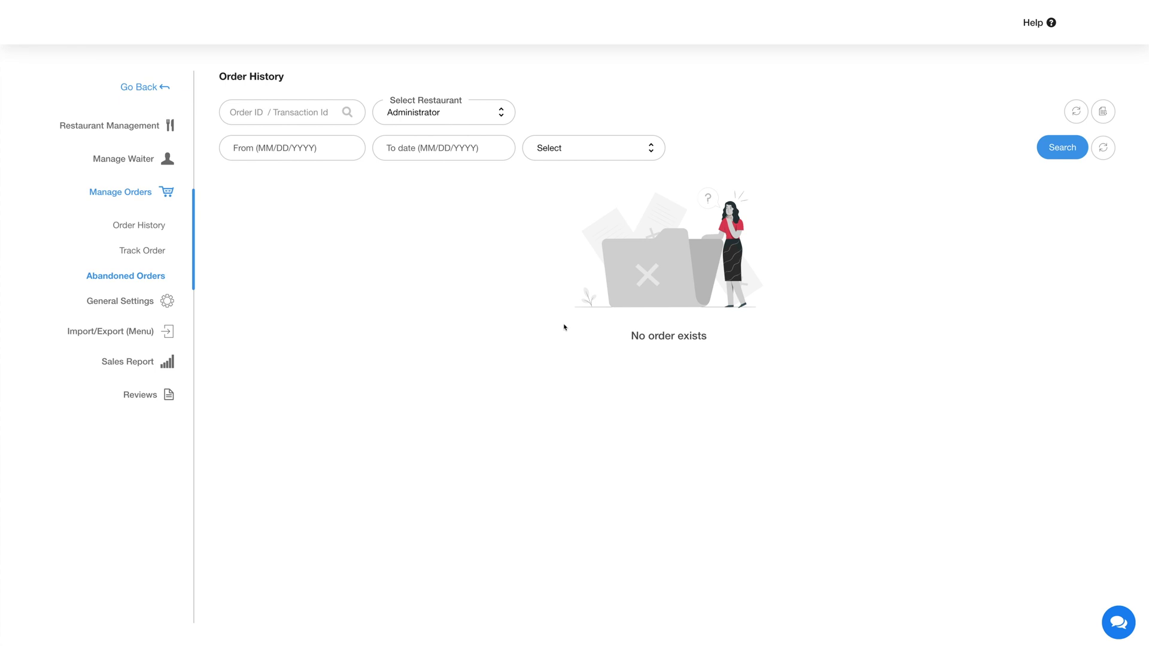
Review the store Configuration Settings for the Administrator restaurant
{"action": "left_click", "coordinate": [142, 304]}
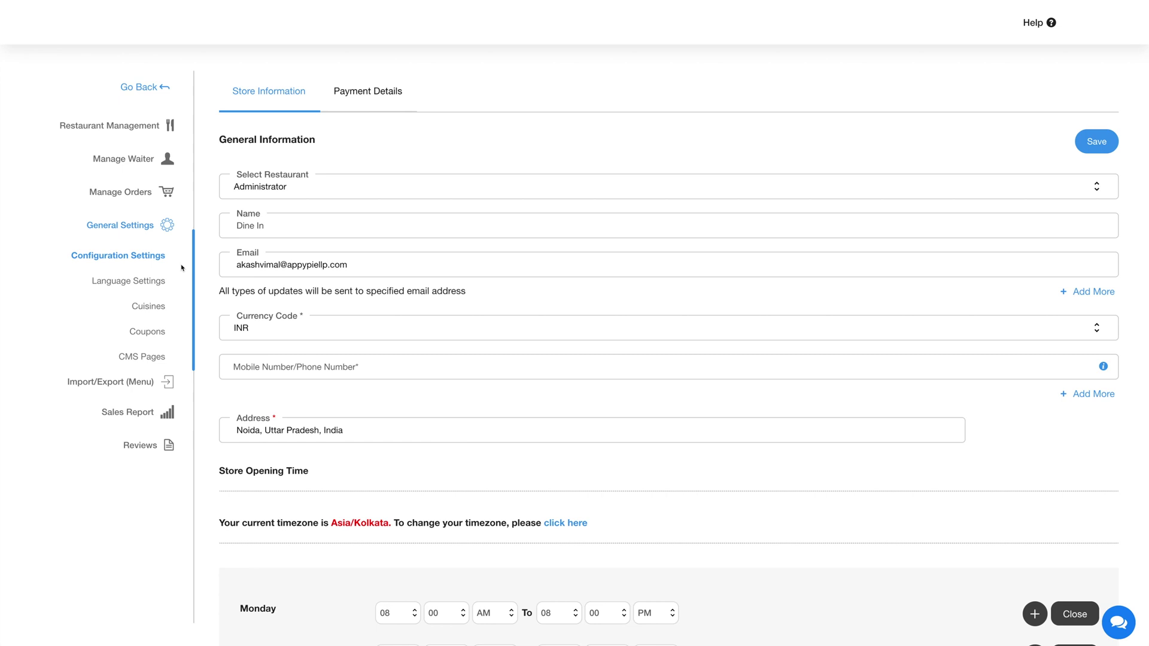
{"action": "left_click", "coordinate": [317, 193]}
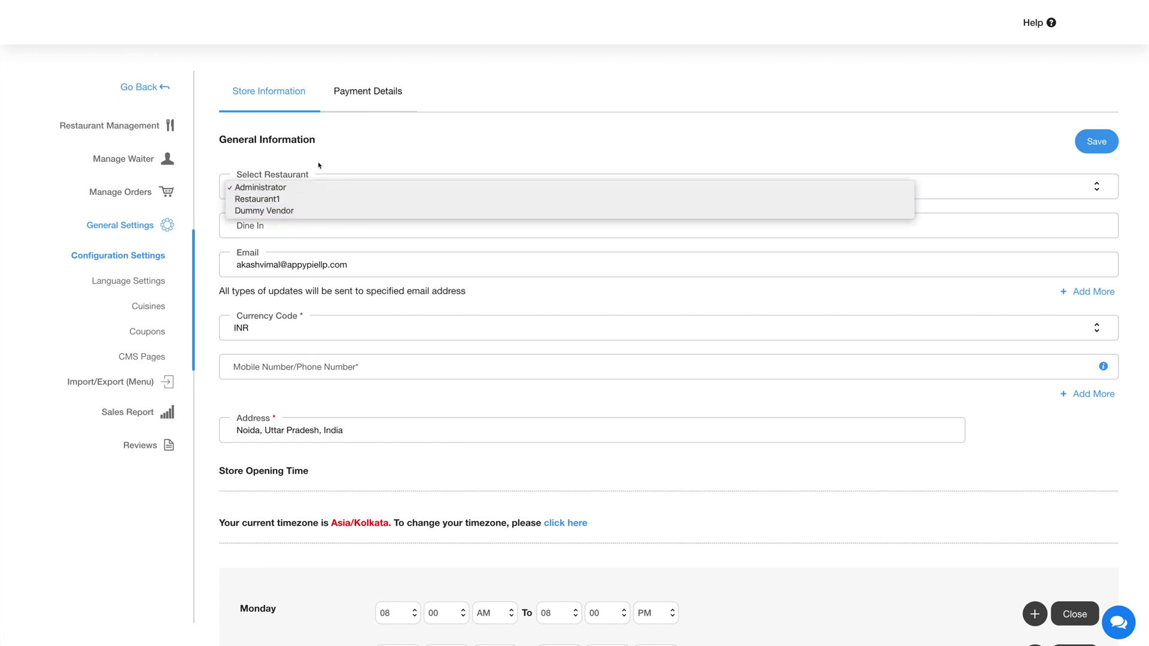
{"action": "key", "text": "Escape"}
{"action": "scroll", "coordinate": [378, 354], "scroll_direction": "down", "scroll_amount": 5}
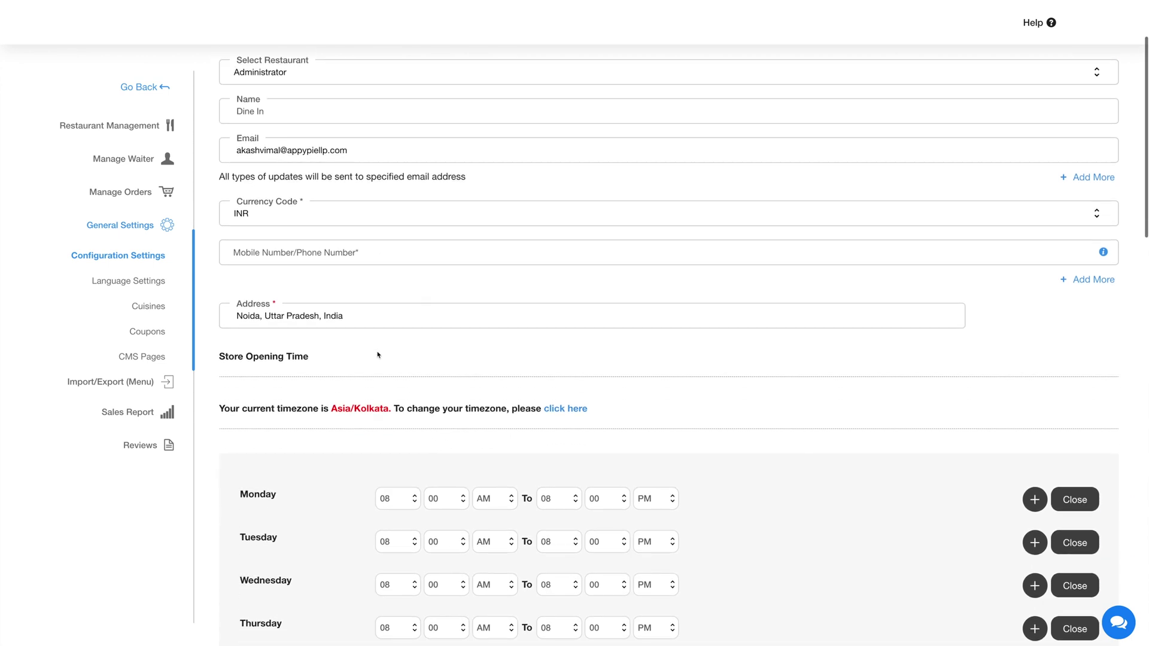
{"action": "scroll", "coordinate": [378, 355], "scroll_direction": "down", "scroll_amount": 5}
{"action": "scroll", "coordinate": [377, 355], "scroll_direction": "down", "scroll_amount": 4}
{"action": "scroll", "coordinate": [378, 354], "scroll_direction": "down", "scroll_amount": 3}
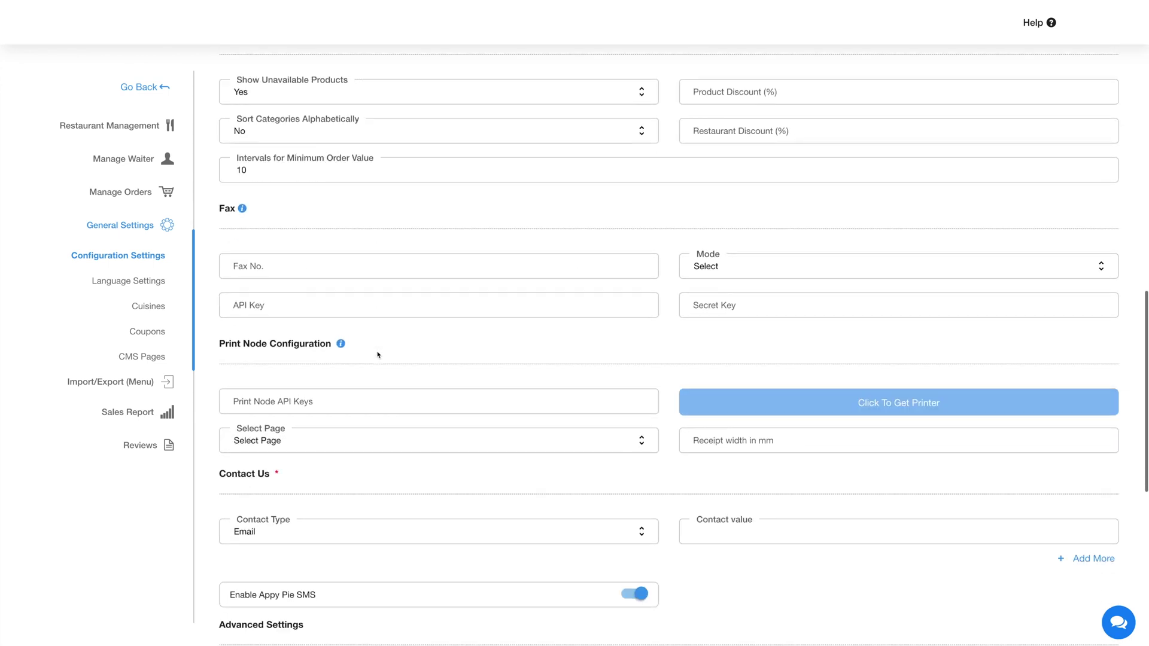
{"action": "scroll", "coordinate": [378, 355], "scroll_direction": "down", "scroll_amount": 3}
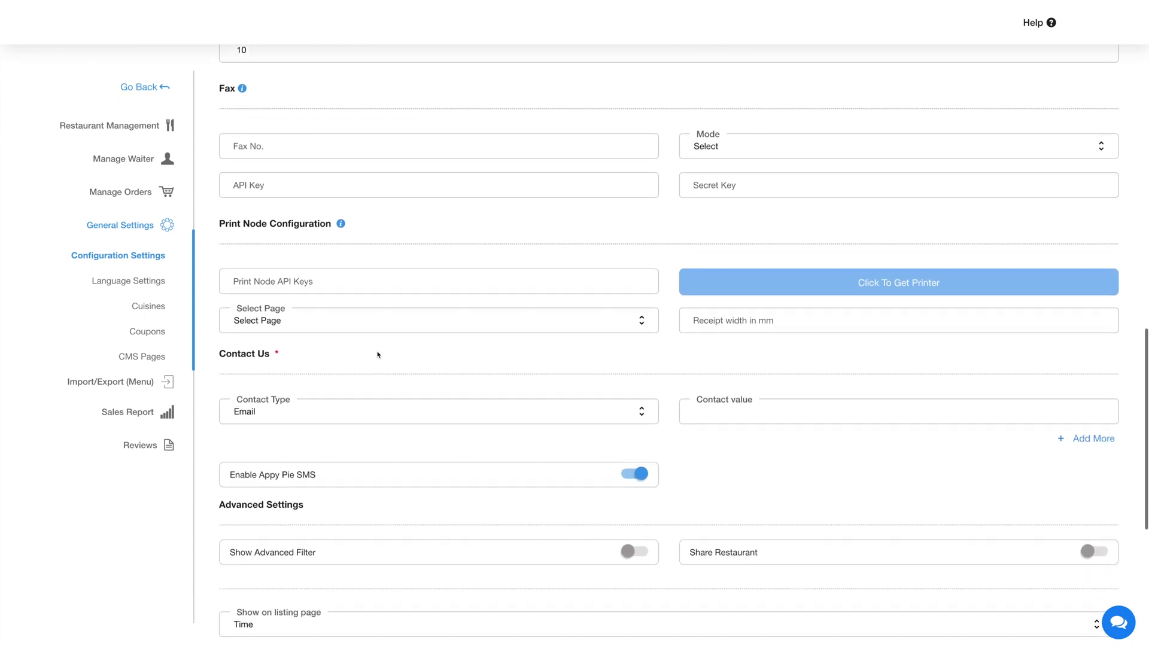
{"action": "scroll", "coordinate": [379, 354], "scroll_direction": "up", "scroll_amount": 15}
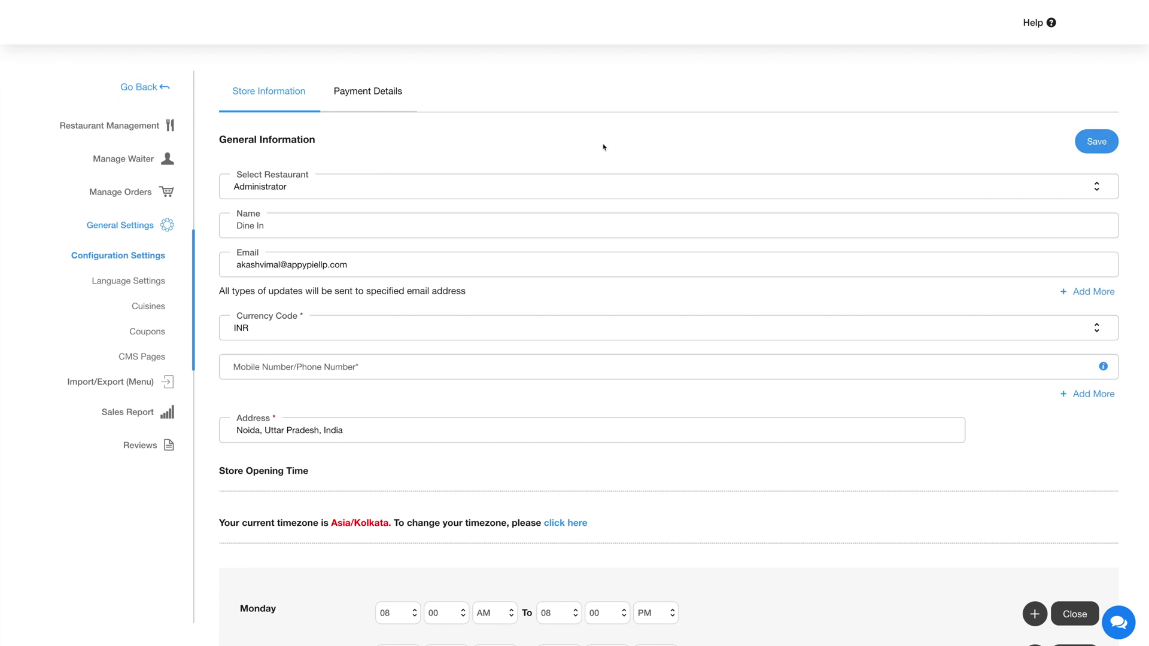
Enable Cash on delivery under Payment Details, then go to Language Settings
{"action": "left_click", "coordinate": [368, 97]}
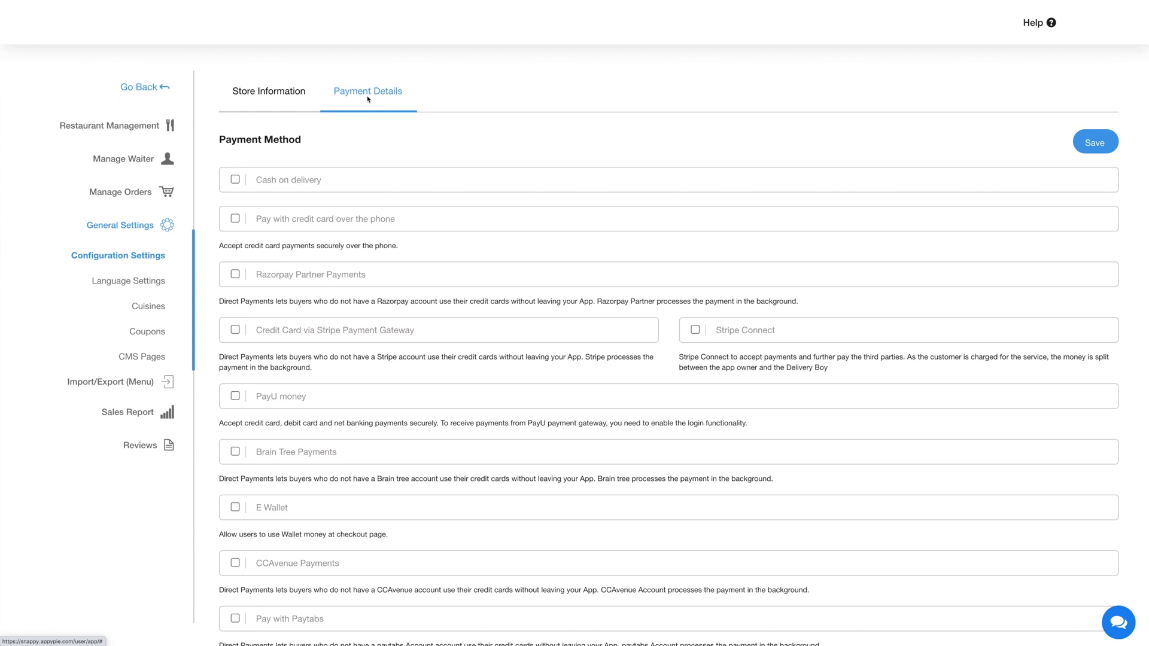
{"action": "left_click", "coordinate": [348, 172]}
{"action": "scroll", "coordinate": [384, 214], "scroll_direction": "down", "scroll_amount": 2}
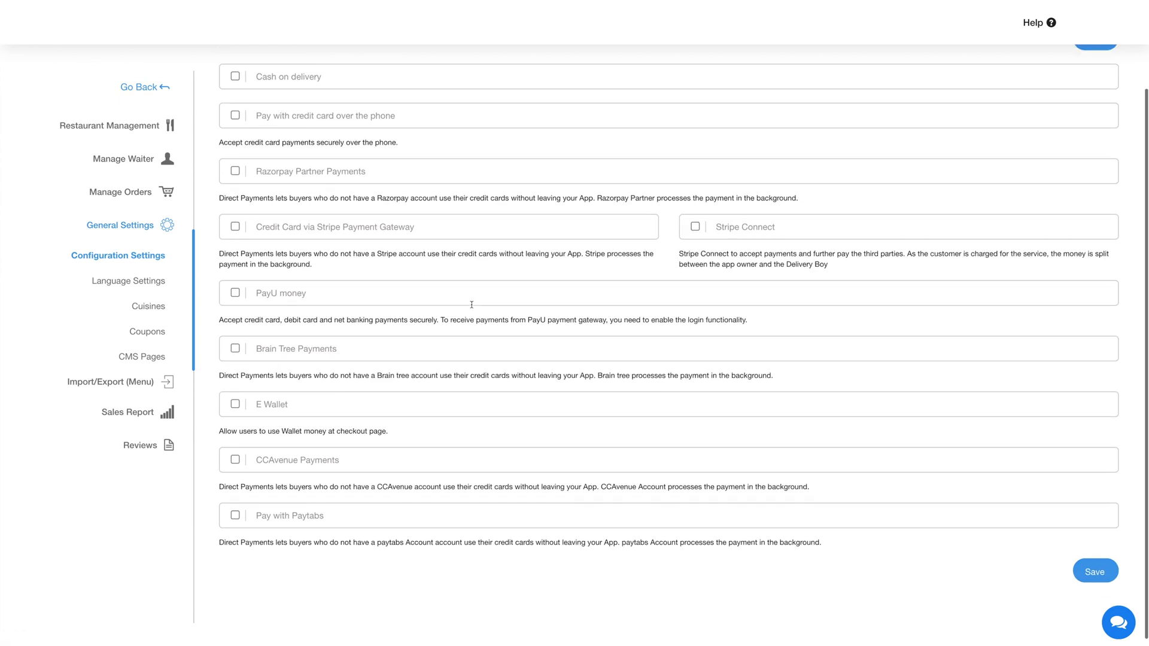
{"action": "scroll", "coordinate": [429, 281], "scroll_direction": "up", "scroll_amount": 2}
{"action": "left_click", "coordinate": [234, 180]}
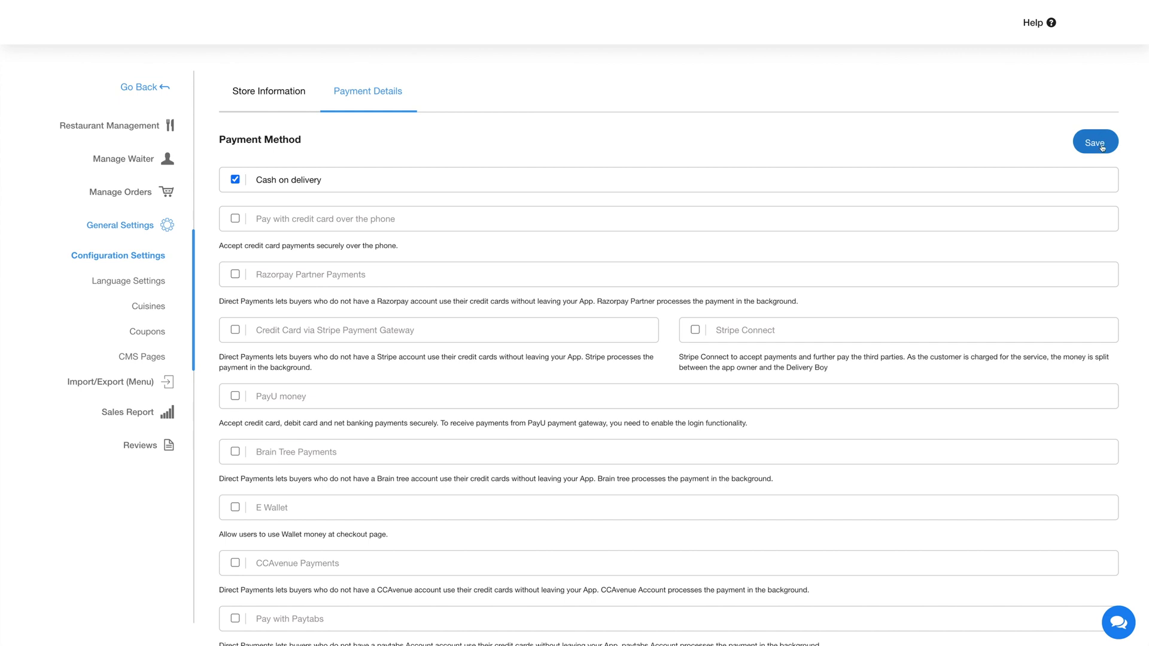
{"action": "left_click", "coordinate": [166, 283]}
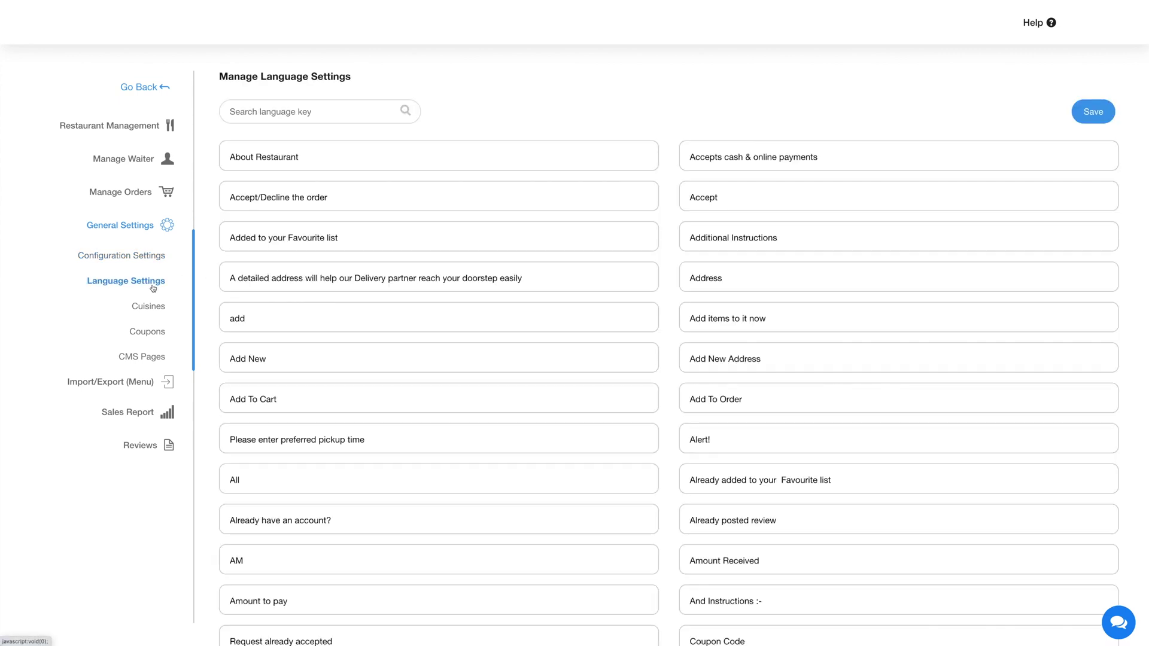
Save the language settings
{"action": "scroll", "coordinate": [398, 230], "scroll_direction": "down", "scroll_amount": 15}
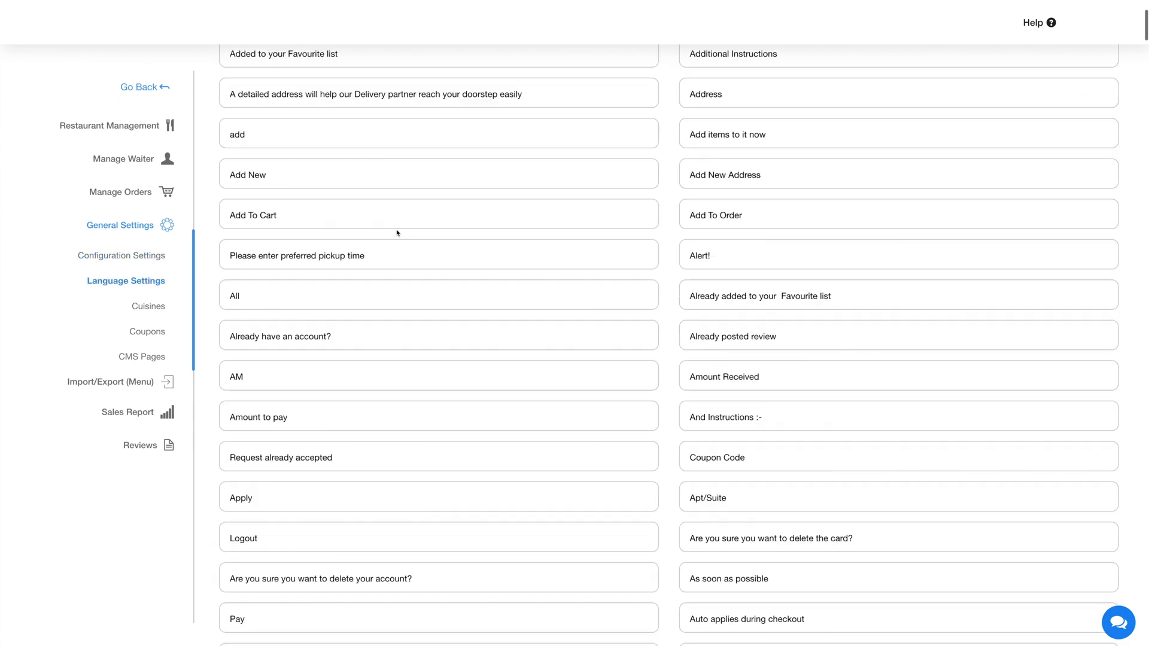
{"action": "scroll", "coordinate": [397, 231], "scroll_direction": "up", "scroll_amount": 15}
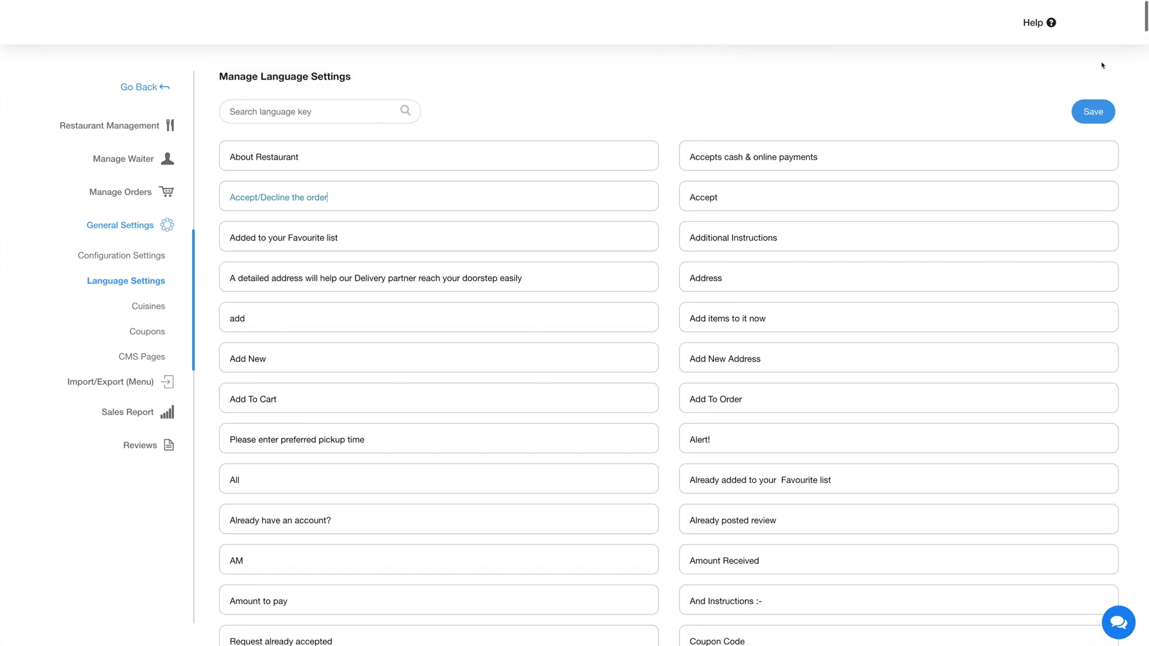
{"action": "left_click", "coordinate": [1093, 112]}
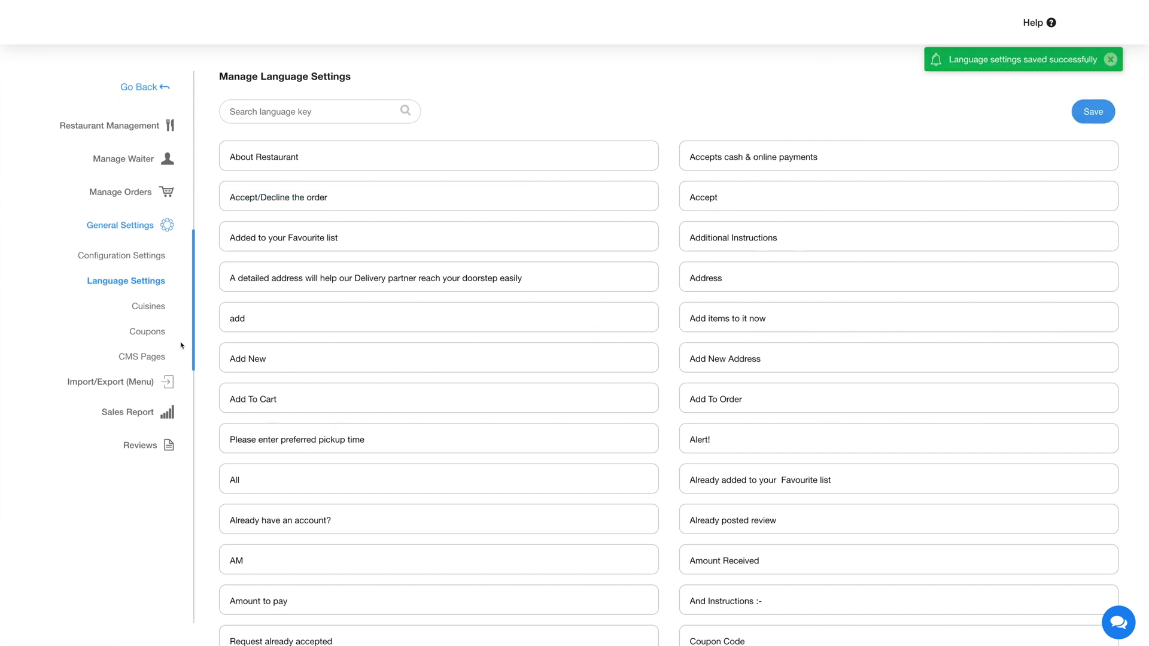
Add a new cuisine named 'Greek' in the cuisines list and save it
{"action": "left_click", "coordinate": [160, 306]}
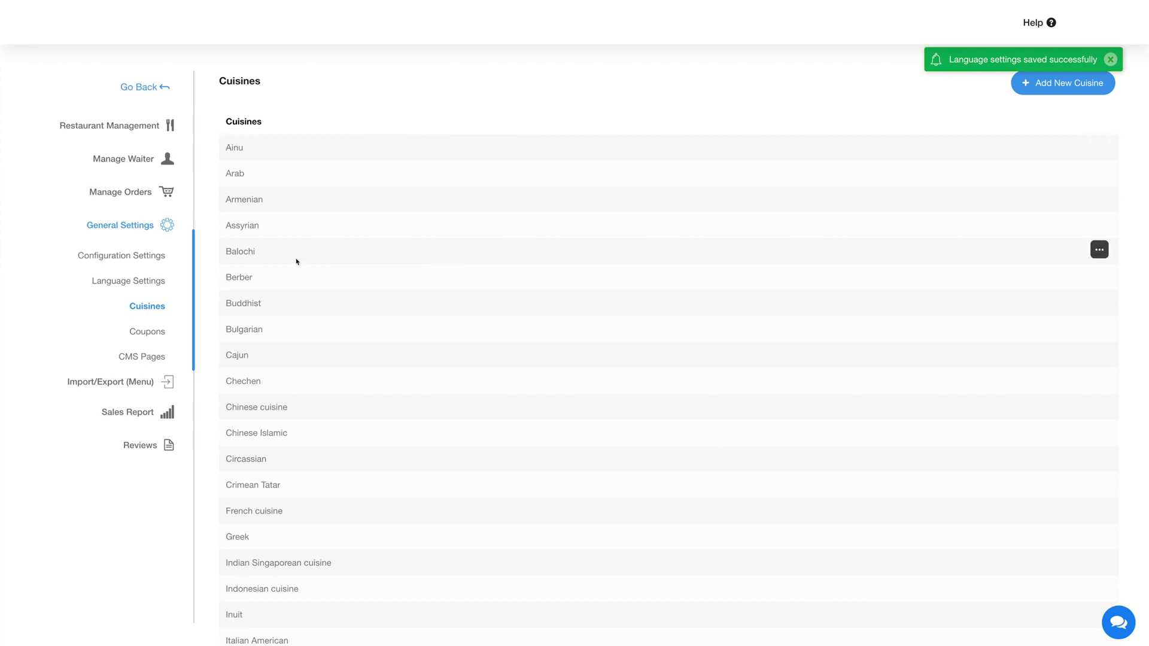
{"action": "scroll", "coordinate": [296, 261], "scroll_direction": "down", "scroll_amount": 5}
{"action": "scroll", "coordinate": [297, 284], "scroll_direction": "up", "scroll_amount": 5}
{"action": "left_click", "coordinate": [1082, 84]}
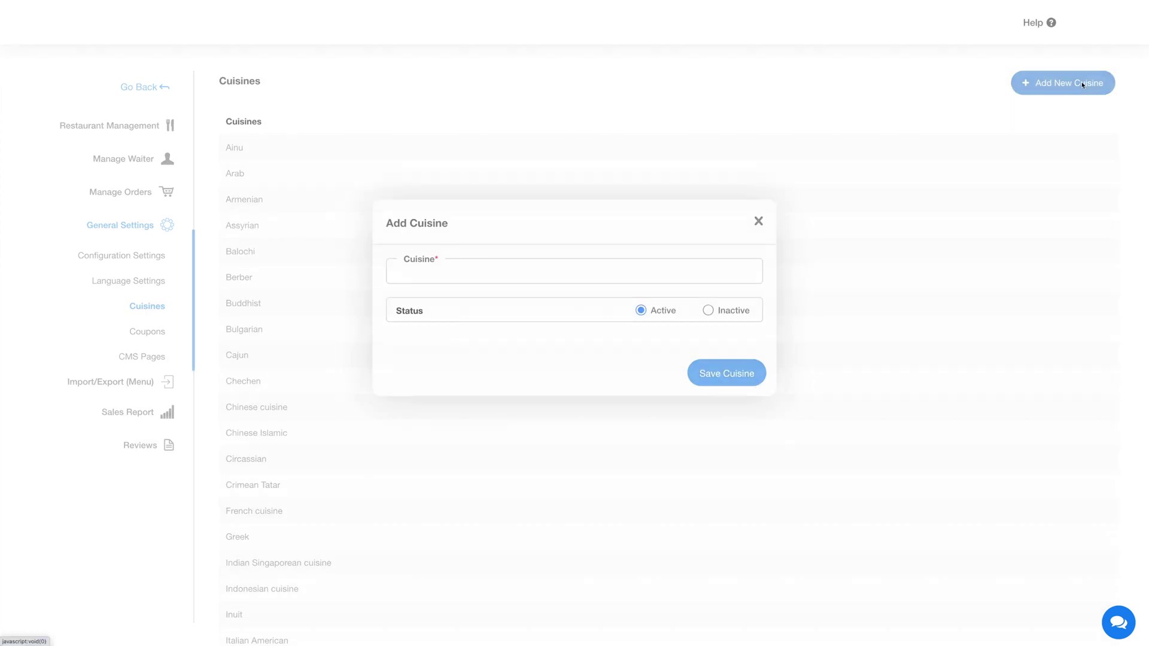
{"action": "type", "text": "Greek"}
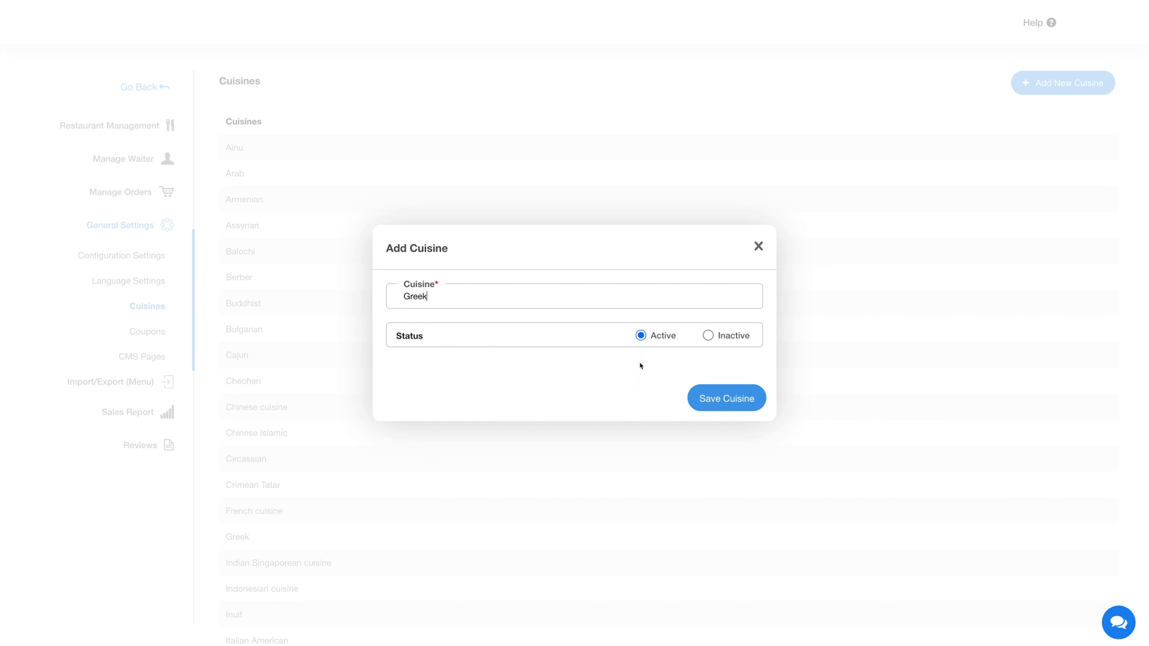
{"action": "left_click", "coordinate": [723, 400]}
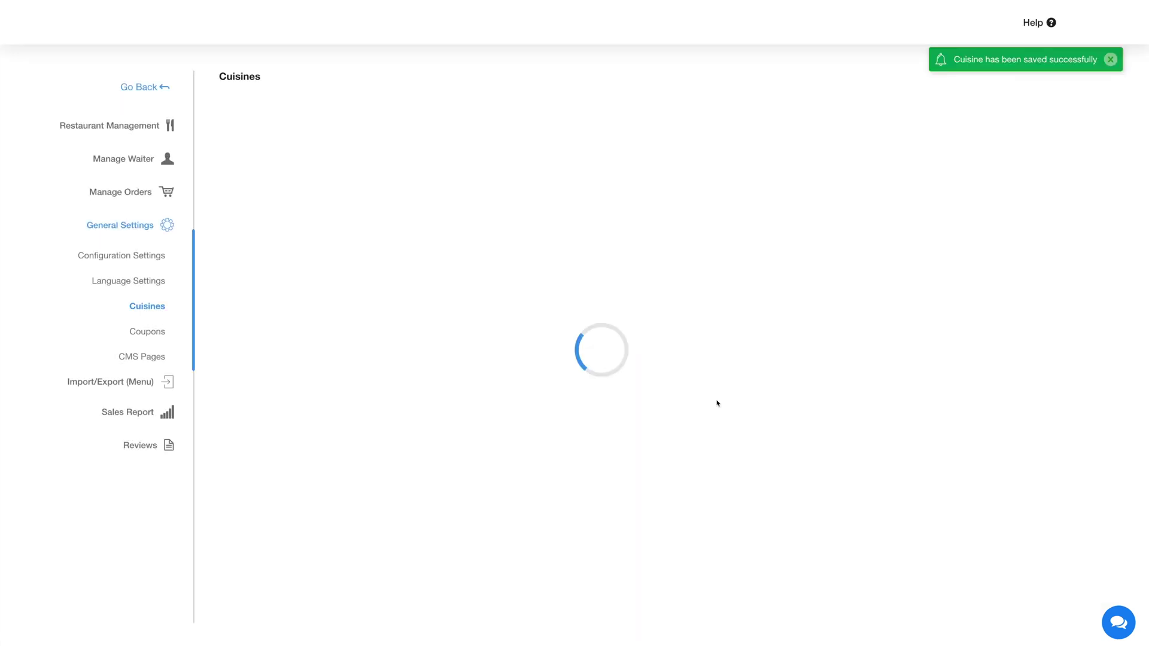
Check the Ainu cuisine's actions menu, close it, and go to the Coupons page
{"action": "left_click", "coordinate": [1104, 151]}
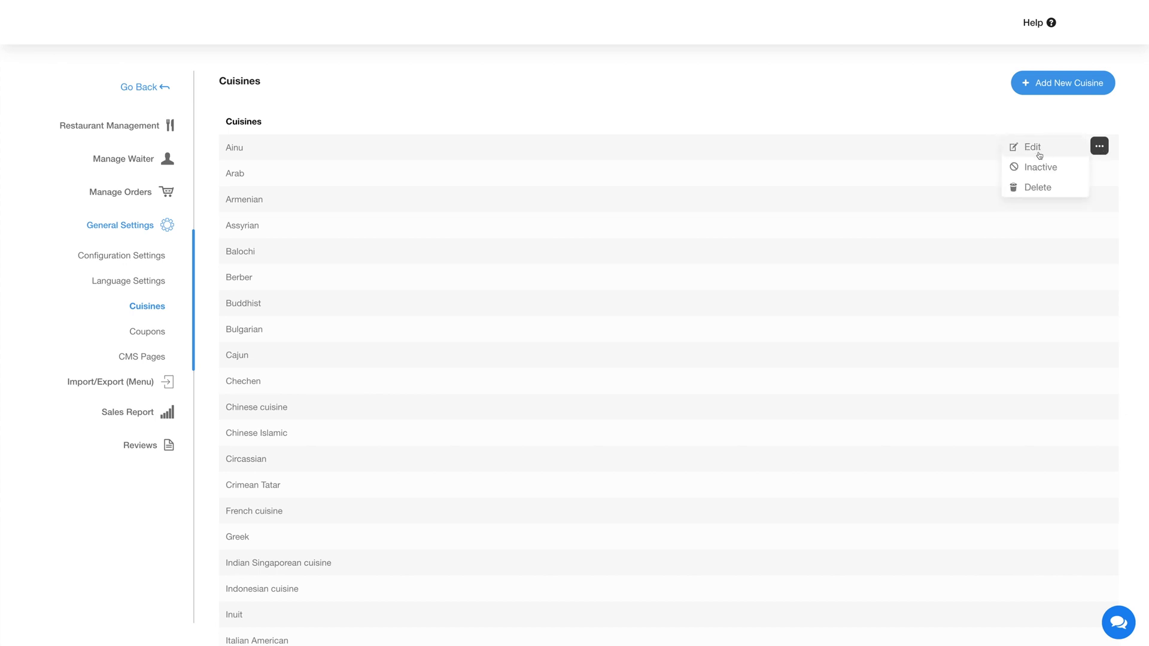
{"action": "left_click", "coordinate": [967, 146]}
{"action": "left_click", "coordinate": [160, 340]}
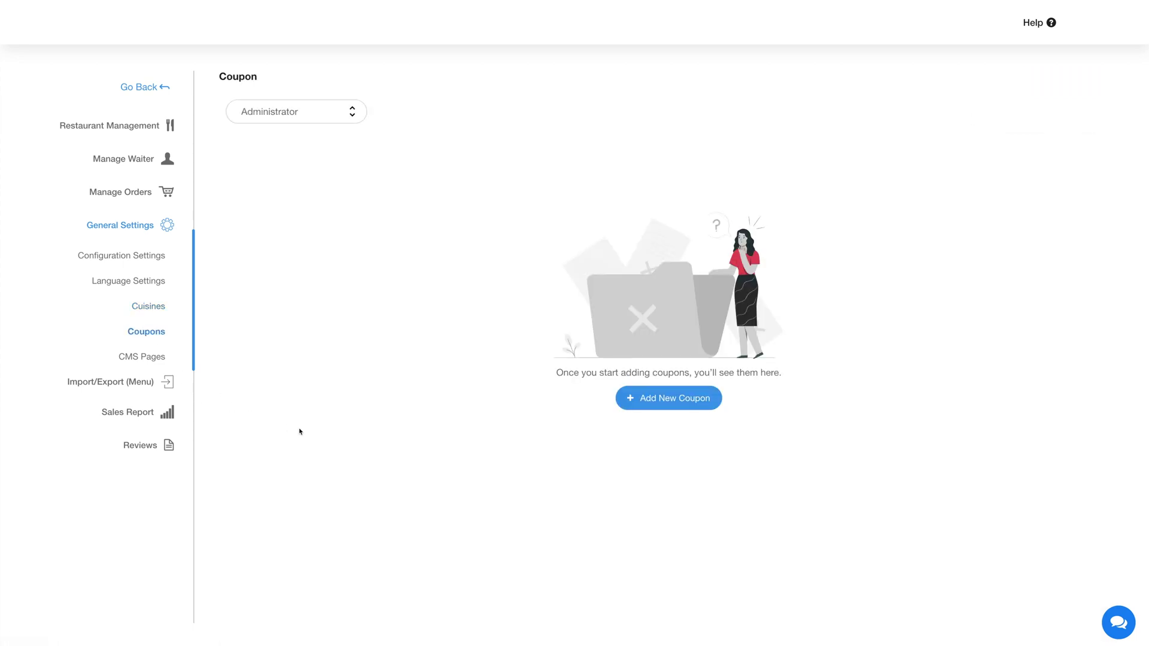
Save Coupon1 (discount 20, 09–11 Nov 2022), then reach the menu Import/Export page via CMS Pages
{"action": "left_click", "coordinate": [661, 402]}
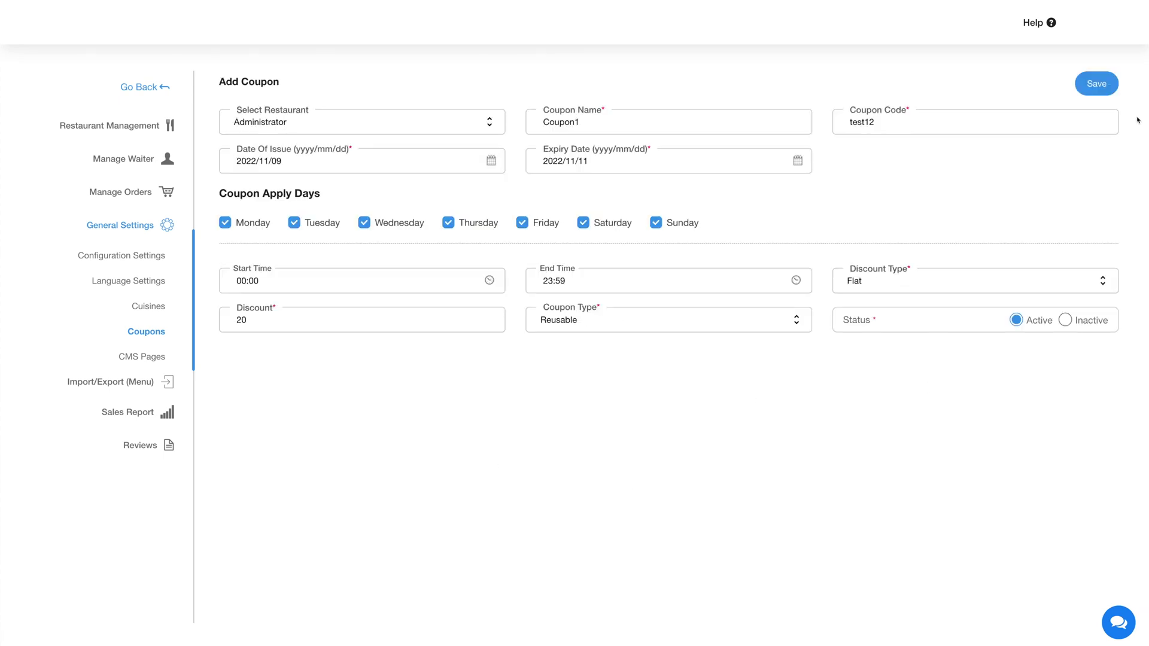
{"action": "left_click", "coordinate": [1105, 88]}
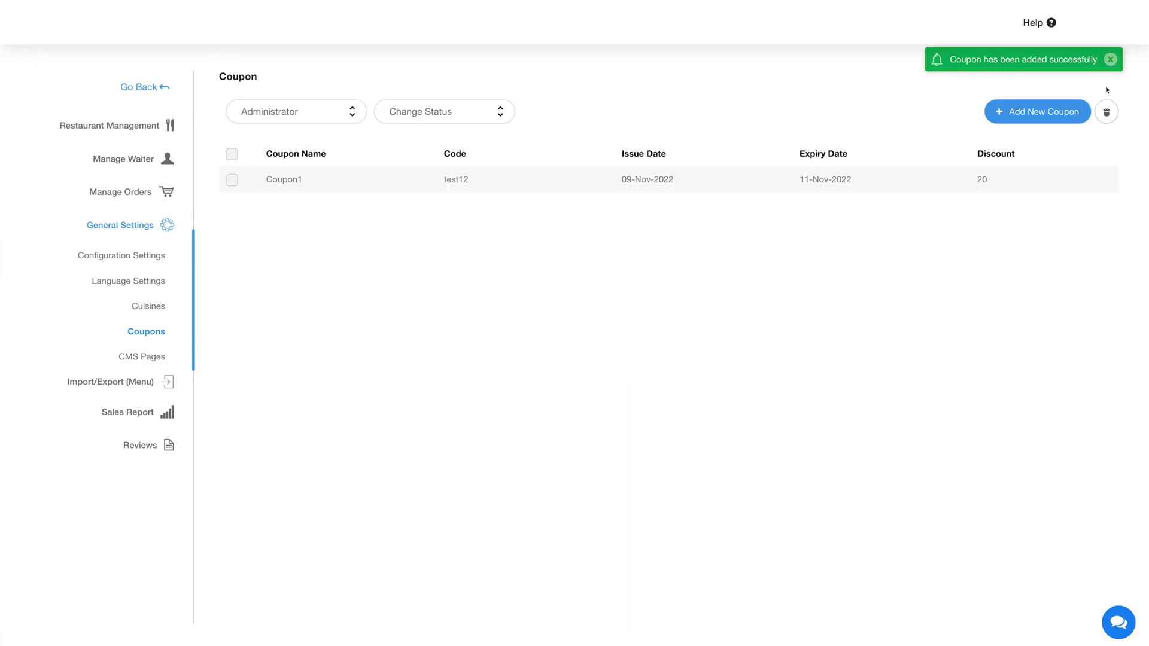
{"action": "left_click", "coordinate": [155, 358]}
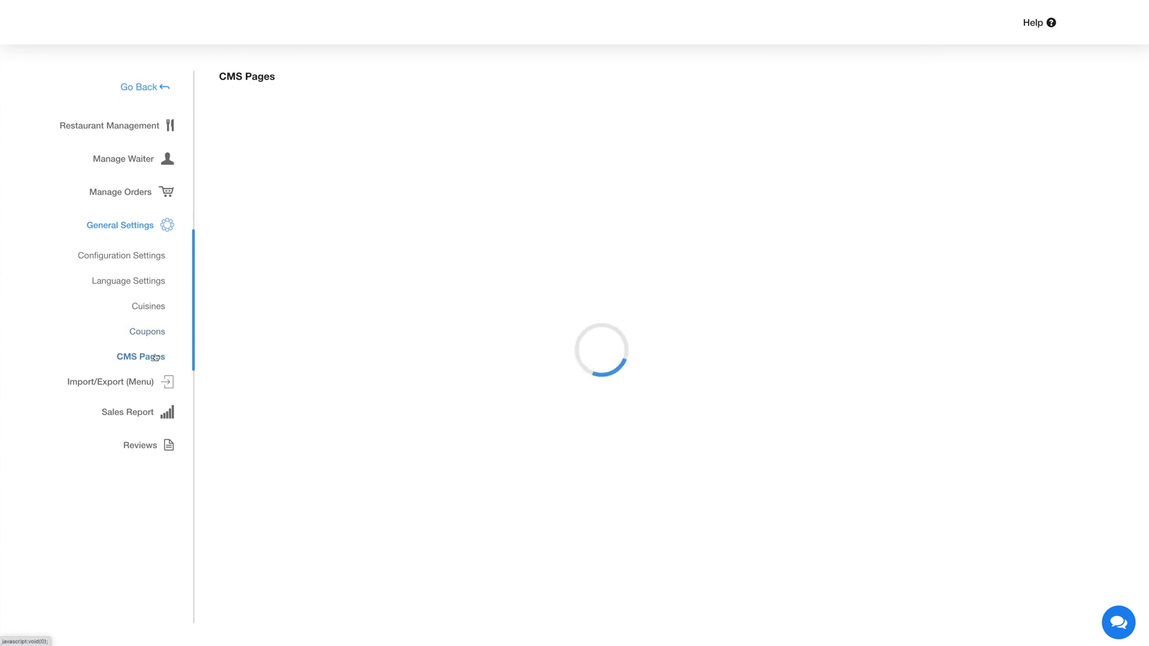
{"action": "left_click", "coordinate": [266, 153]}
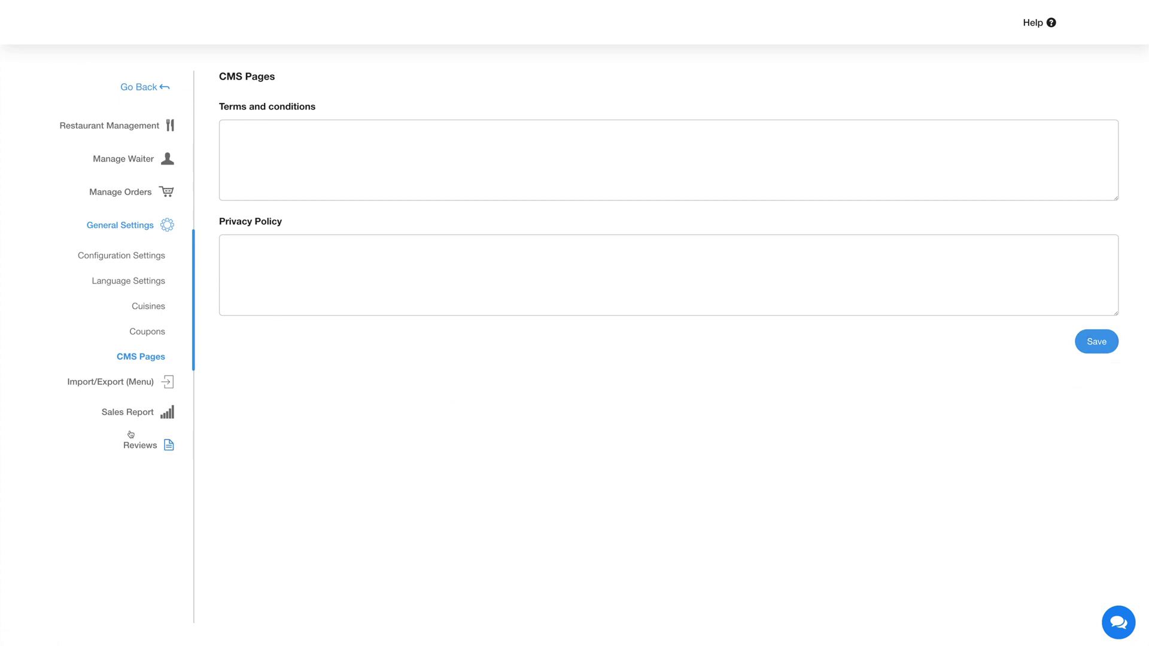
{"action": "left_click", "coordinate": [110, 381]}
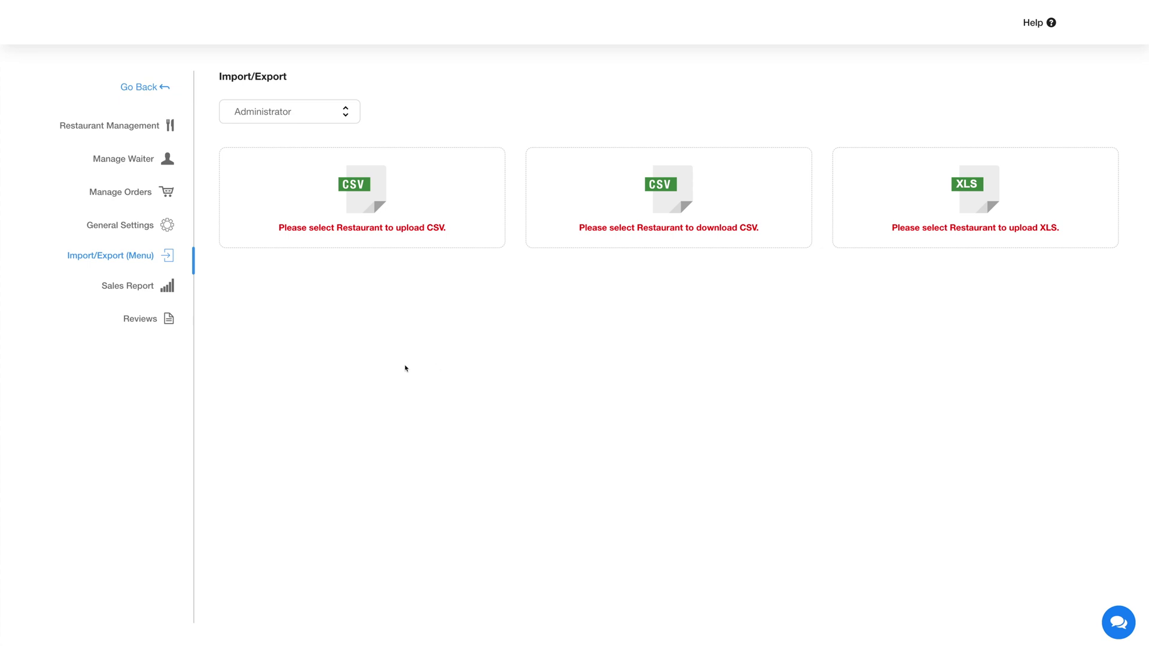
Look over the Sales Report and Reviews pages, then return to the Dine In editor
{"action": "left_click", "coordinate": [128, 287]}
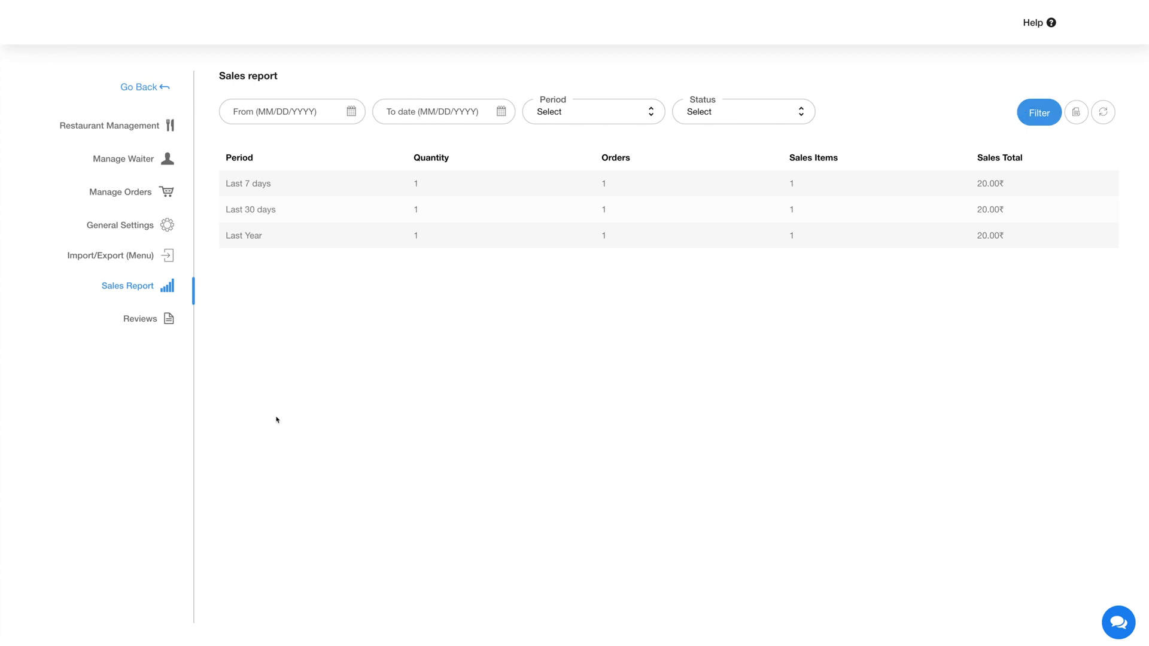
{"action": "left_click", "coordinate": [142, 323]}
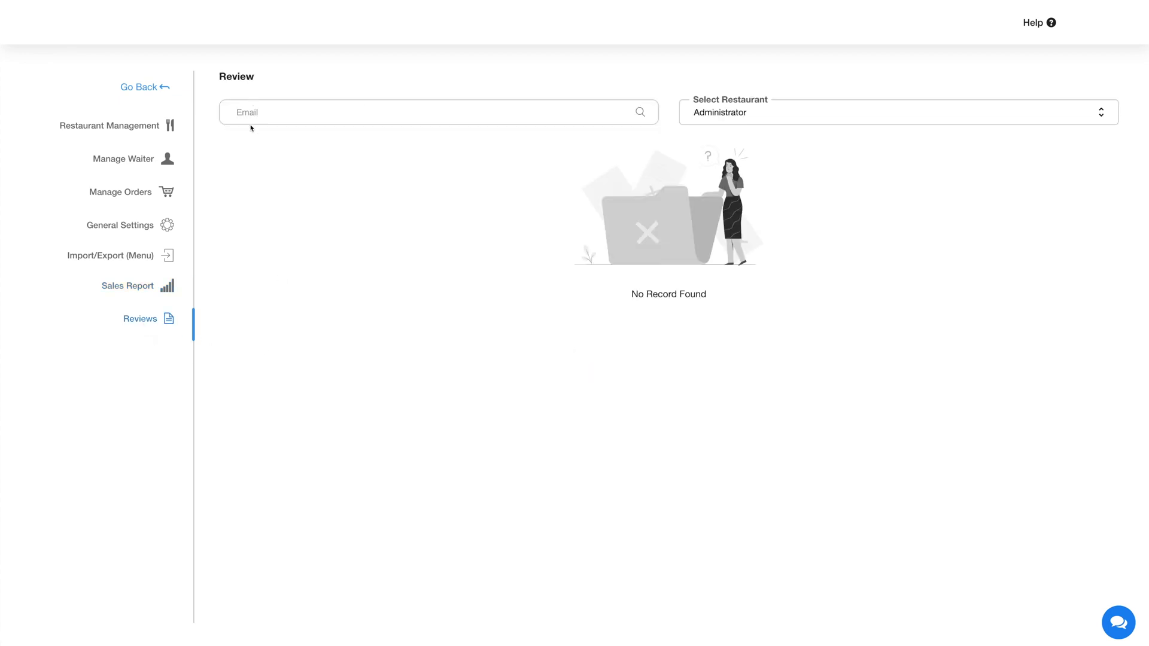
{"action": "left_click", "coordinate": [168, 91]}
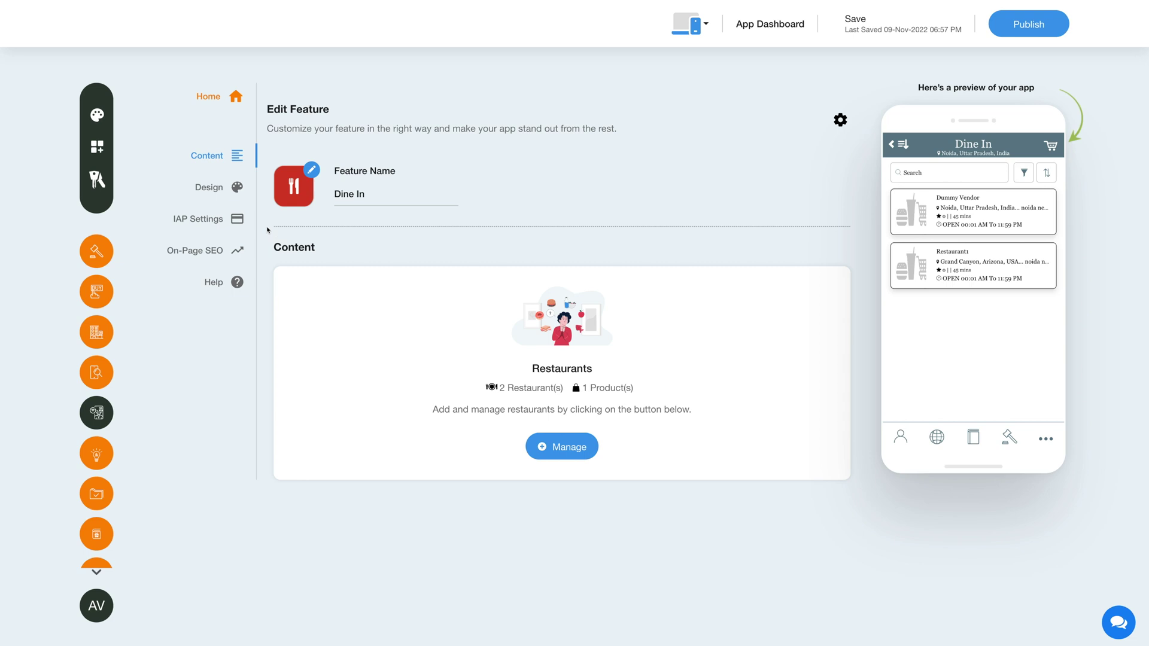
Review Dine In's Design options, switching Hide Image and Back Navigation but leaving both unchanged
{"action": "left_click", "coordinate": [217, 190]}
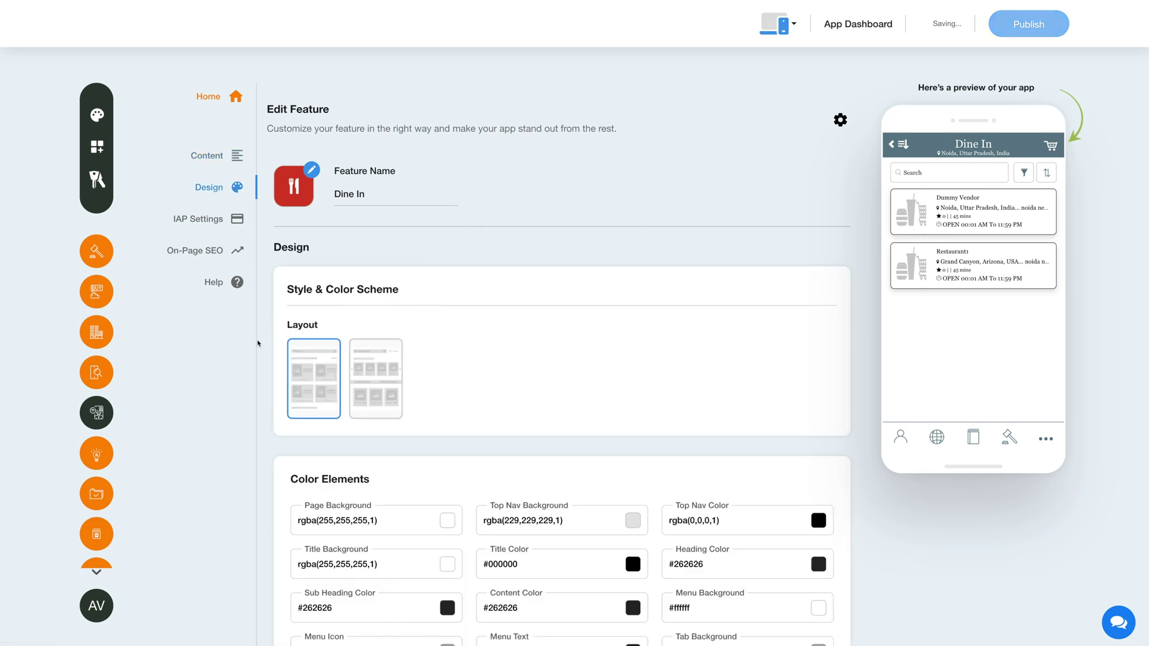
{"action": "scroll", "coordinate": [405, 423], "scroll_direction": "down", "scroll_amount": 2}
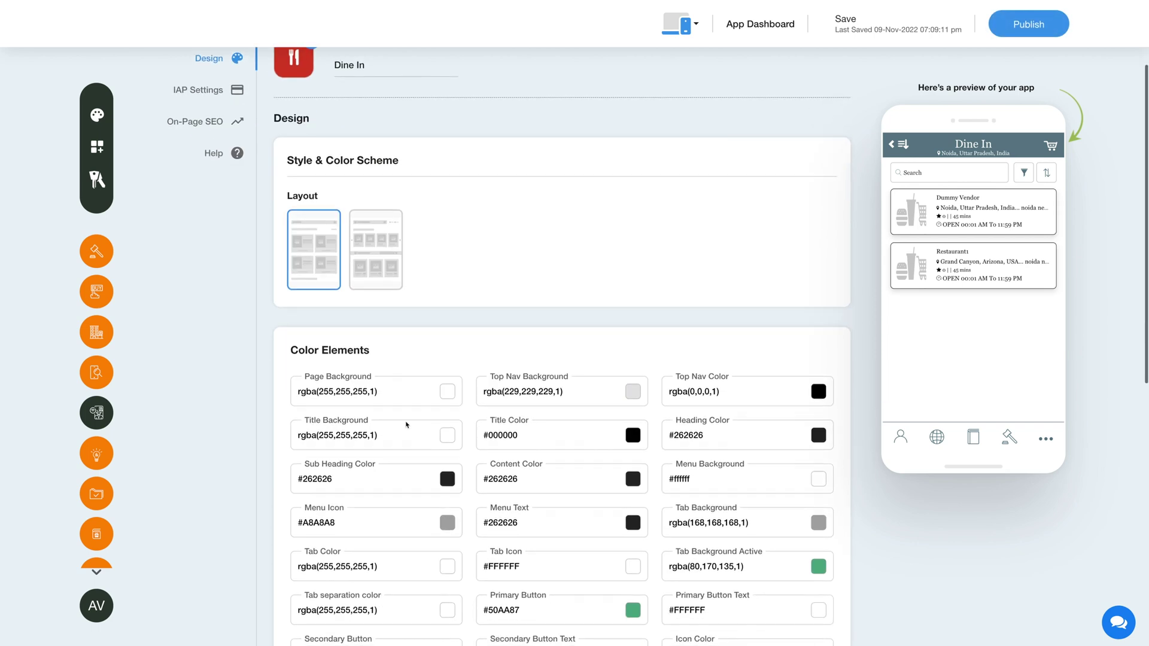
{"action": "scroll", "coordinate": [405, 425], "scroll_direction": "down", "scroll_amount": 3}
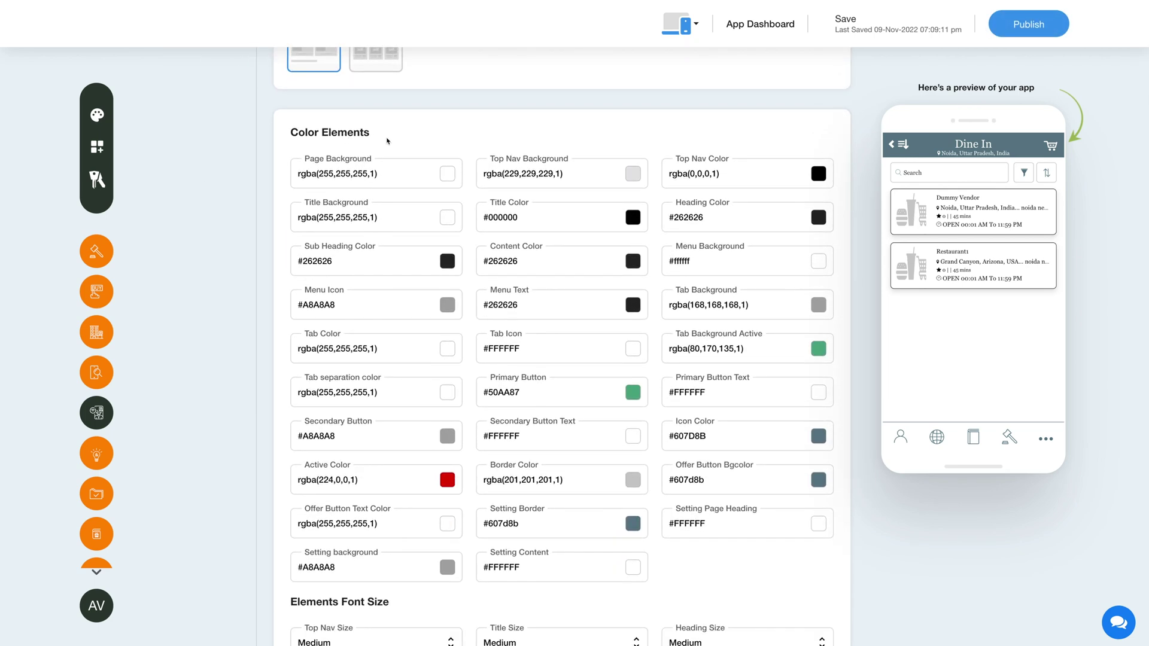
{"action": "scroll", "coordinate": [350, 421], "scroll_direction": "down", "scroll_amount": 5}
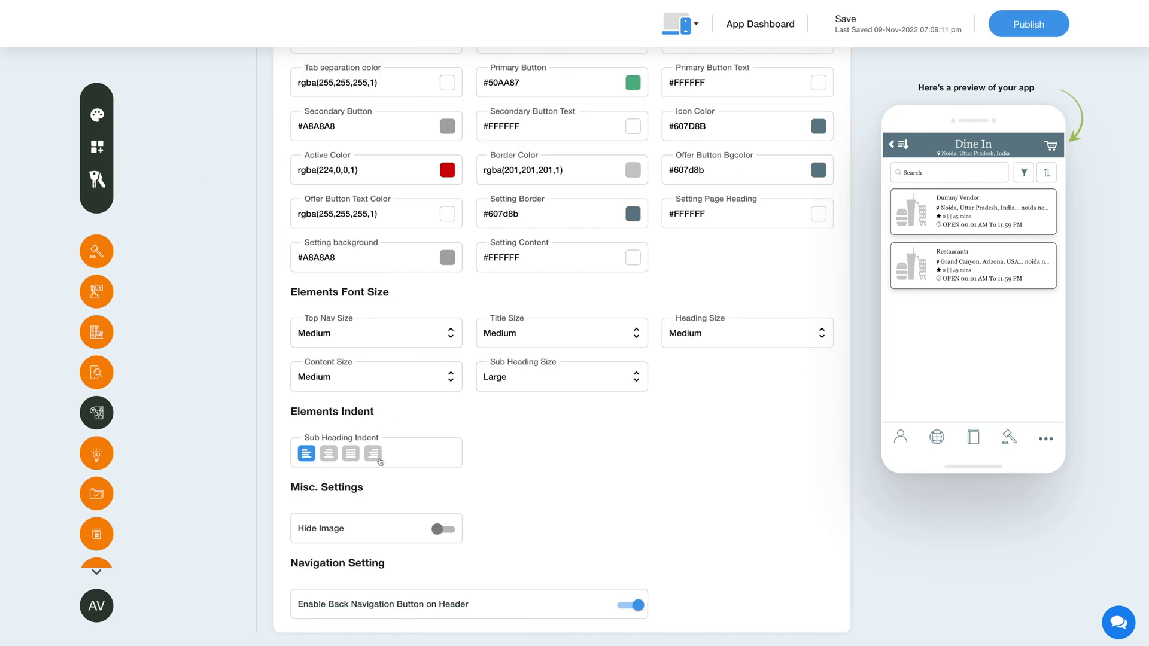
{"action": "left_click", "coordinate": [442, 530]}
{"action": "left_click", "coordinate": [442, 529]}
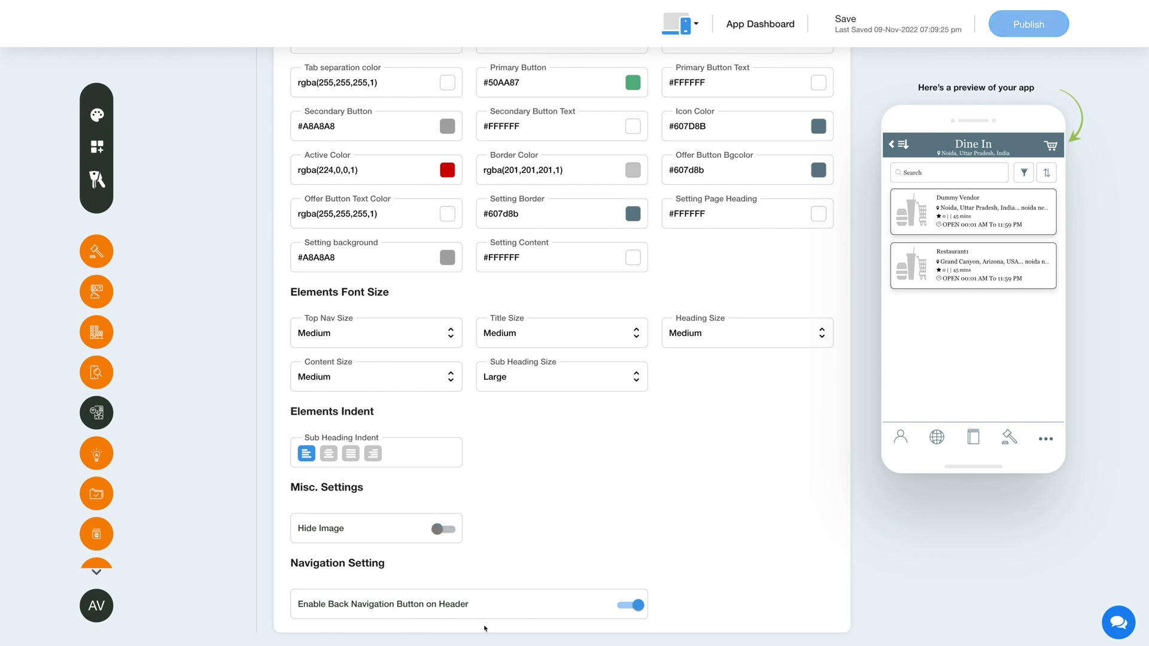
{"action": "left_click", "coordinate": [630, 611]}
{"action": "left_click", "coordinate": [630, 610]}
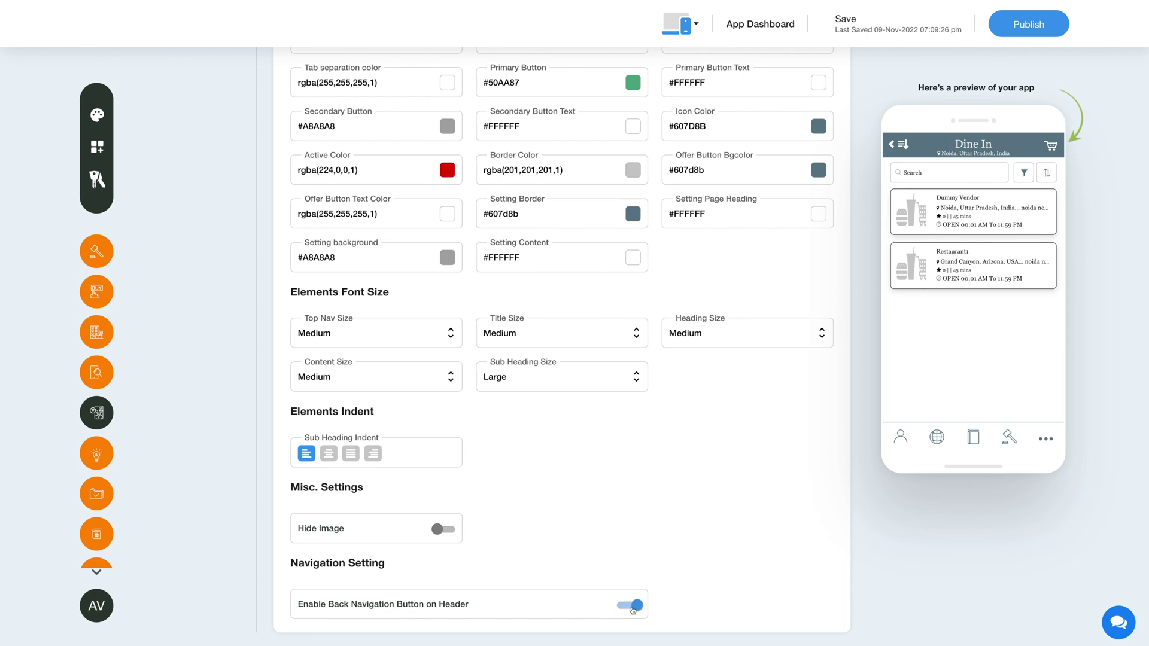
{"action": "scroll", "coordinate": [391, 523], "scroll_direction": "up", "scroll_amount": 10}
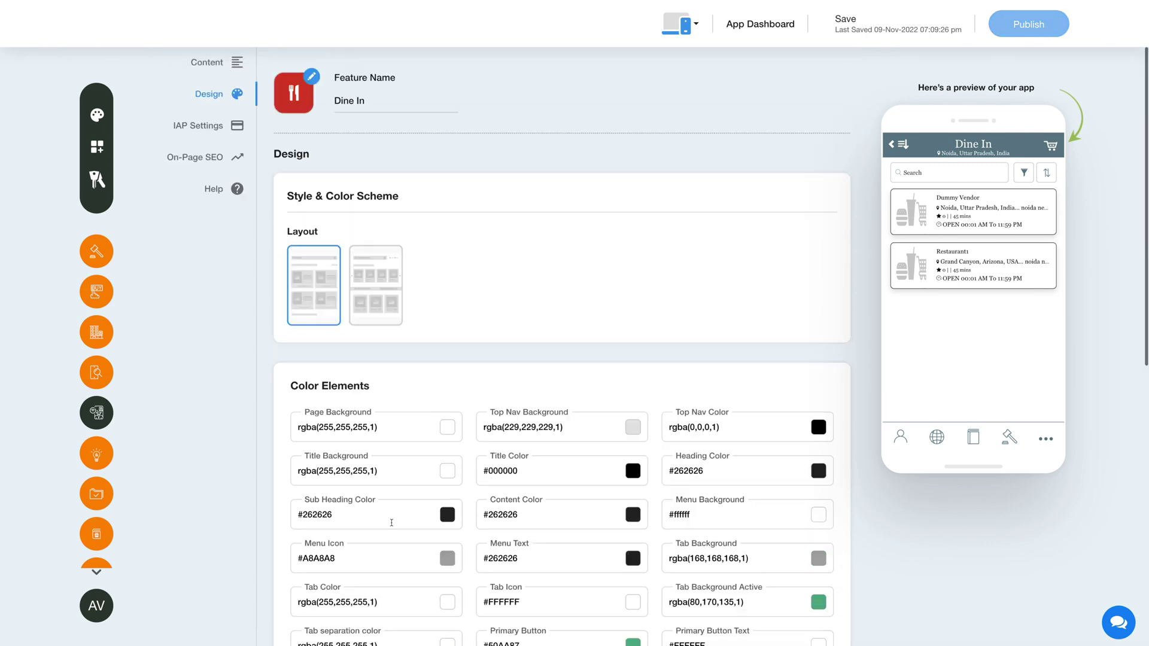
{"action": "scroll", "coordinate": [391, 523], "scroll_direction": "up", "scroll_amount": 2}
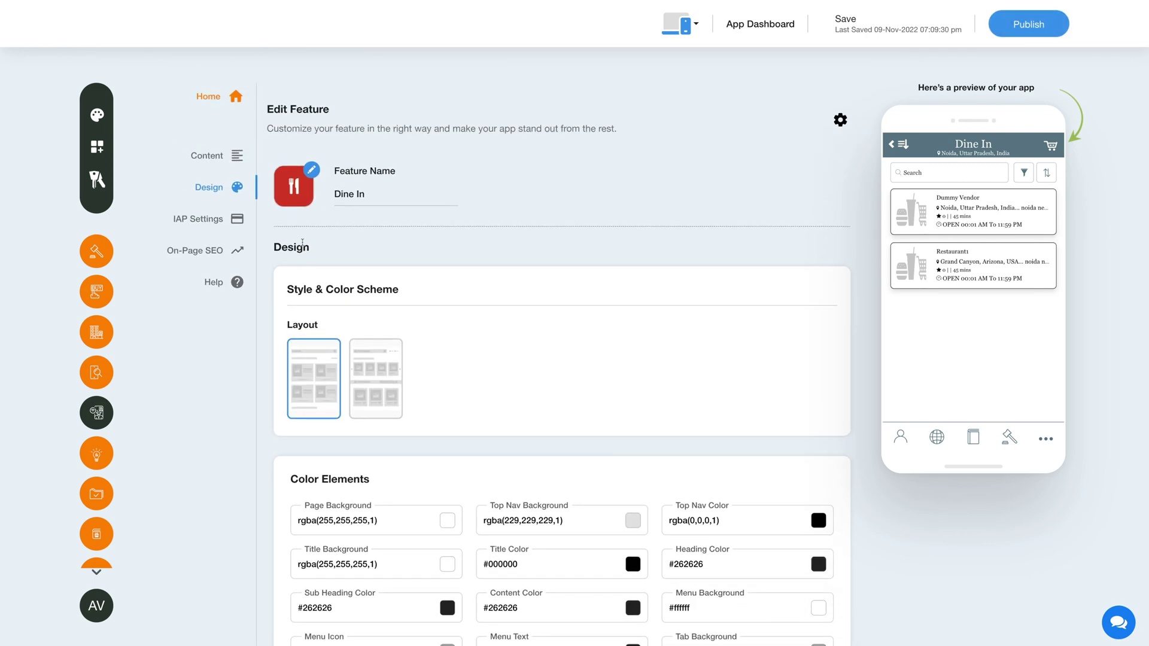
{"action": "left_click", "coordinate": [219, 223]}
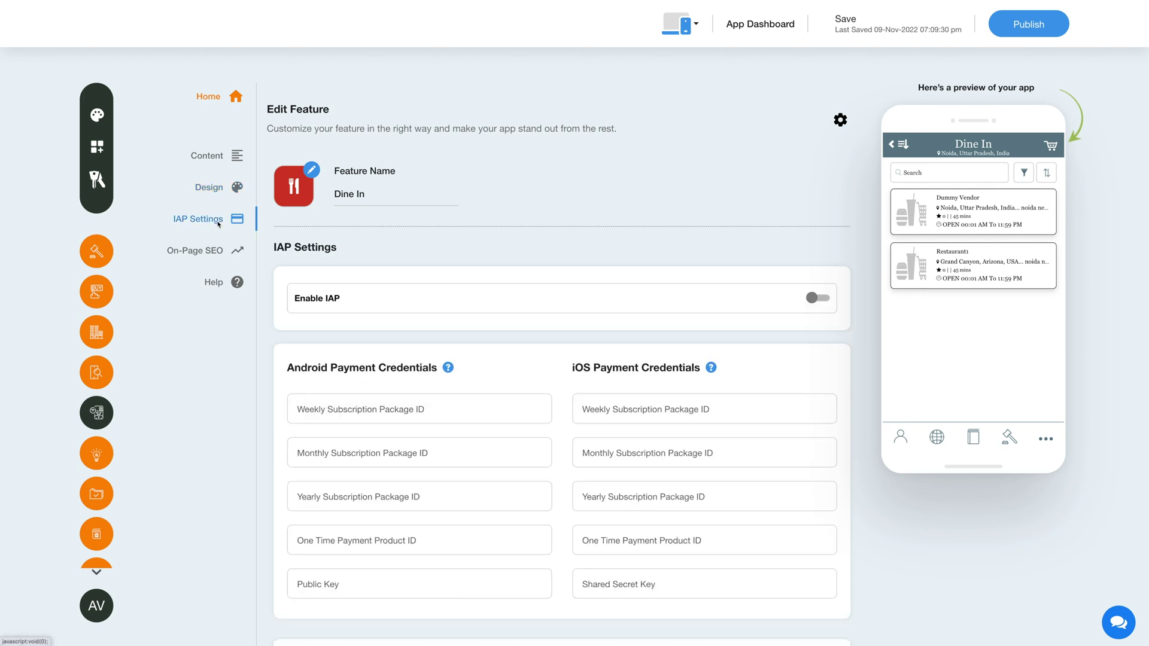
Switch Enable IAP on and back off, then look over the empty payment credential fields
{"action": "left_click", "coordinate": [816, 298]}
{"action": "left_click", "coordinate": [815, 298]}
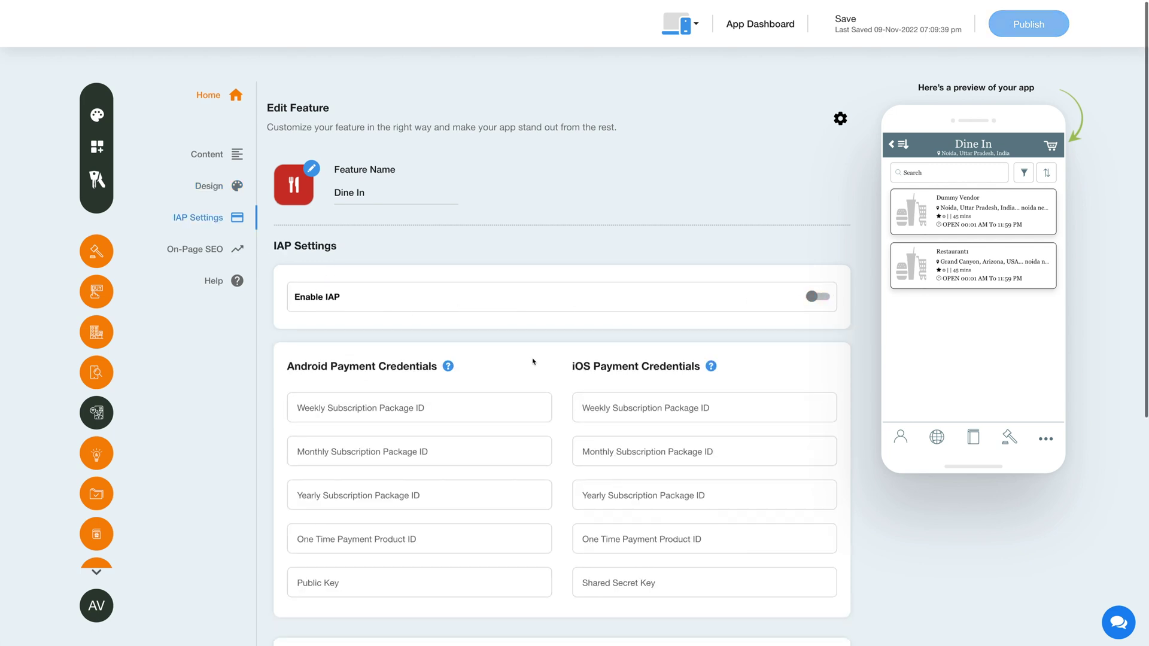
{"action": "scroll", "coordinate": [534, 362], "scroll_direction": "down", "scroll_amount": 5}
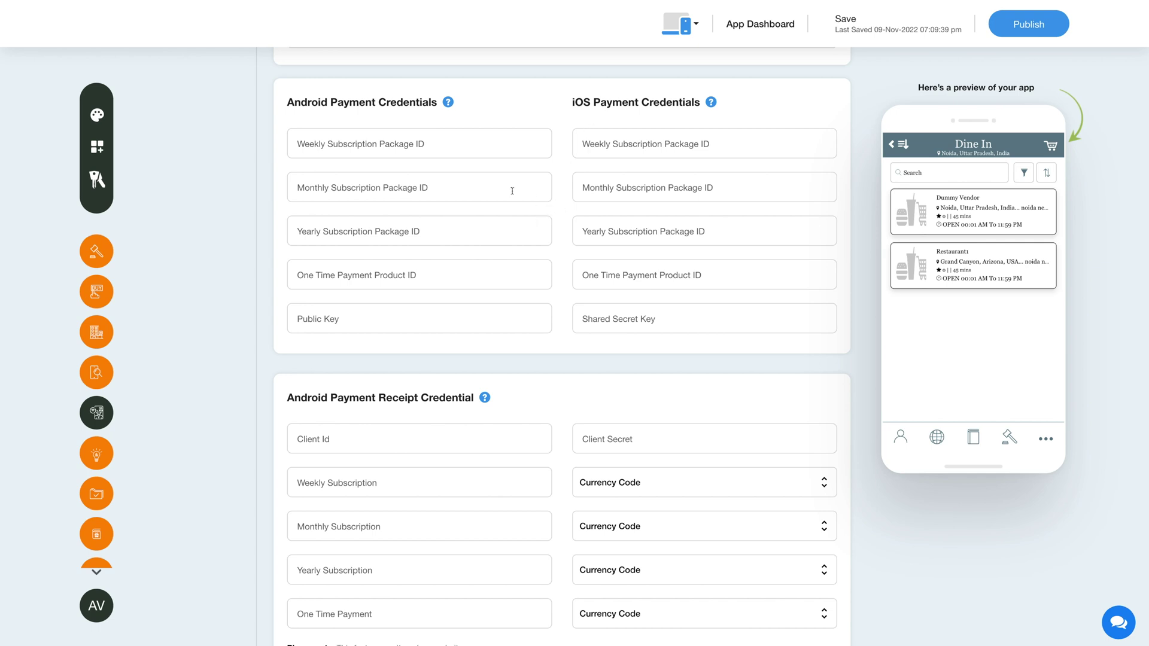
{"action": "mouse_move", "coordinate": [450, 107]}
{"action": "scroll", "coordinate": [457, 224], "scroll_direction": "down", "scroll_amount": 2}
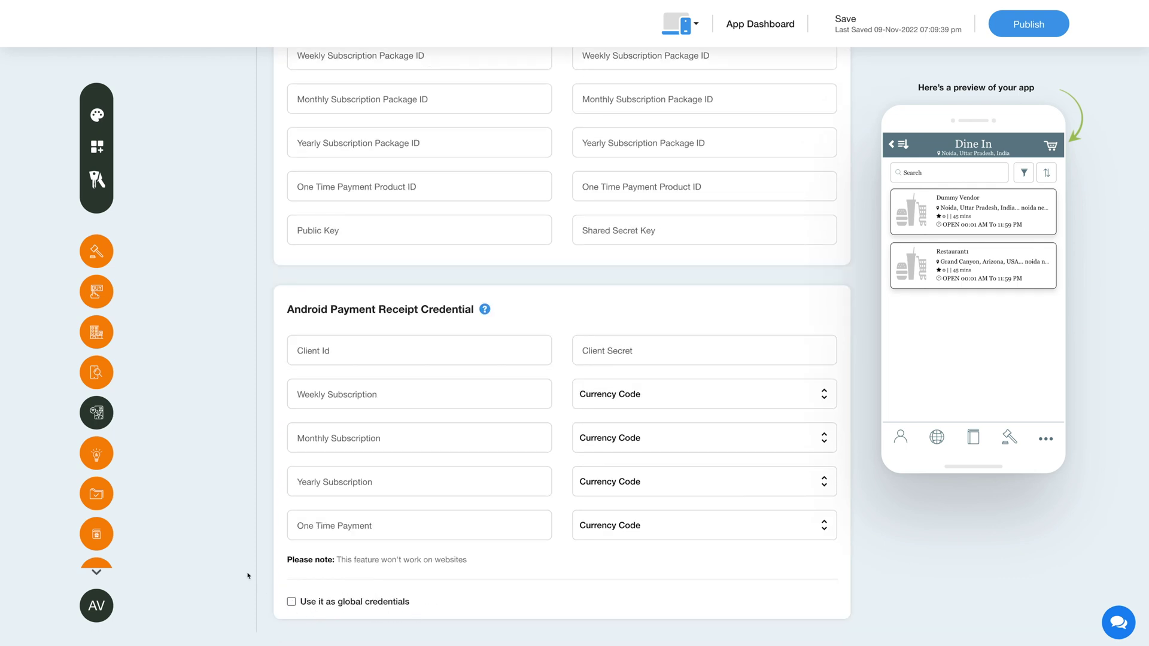
{"action": "scroll", "coordinate": [238, 567], "scroll_direction": "up", "scroll_amount": 8}
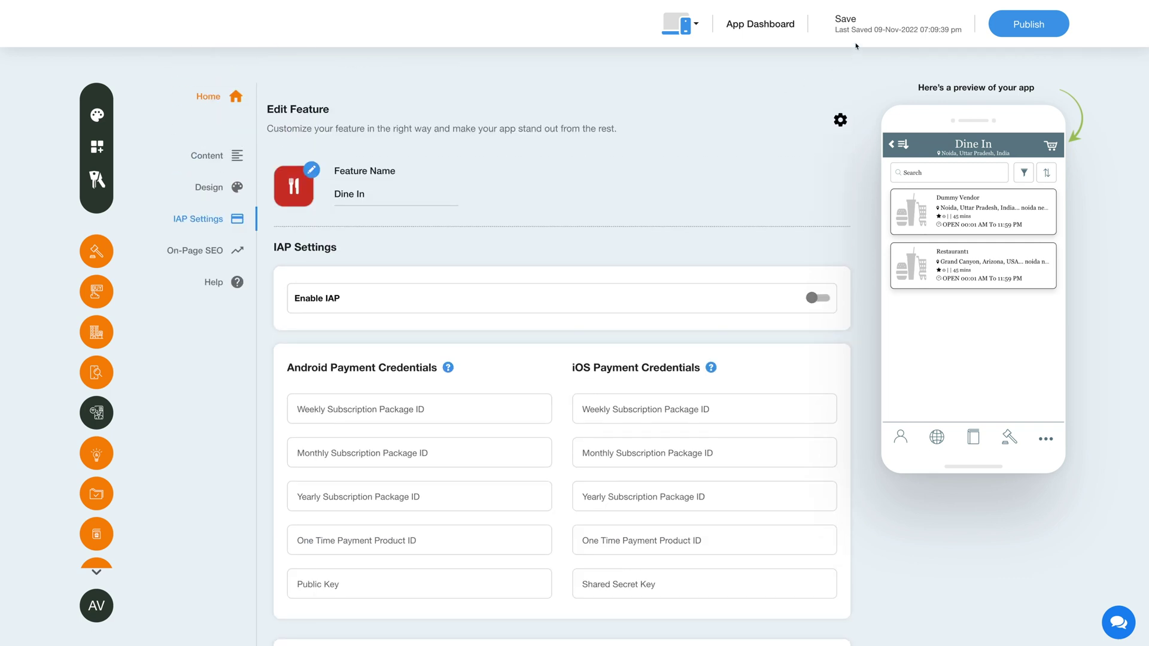
{"action": "mouse_move", "coordinate": [857, 33]}
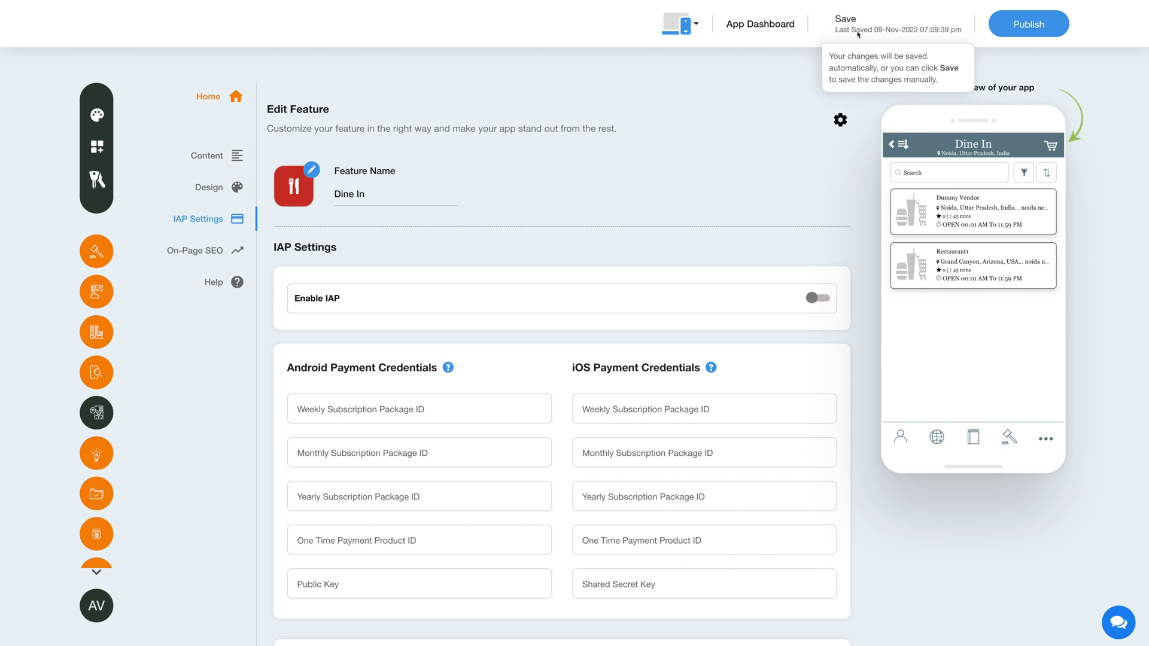
{"action": "mouse_move", "coordinate": [1017, 29]}
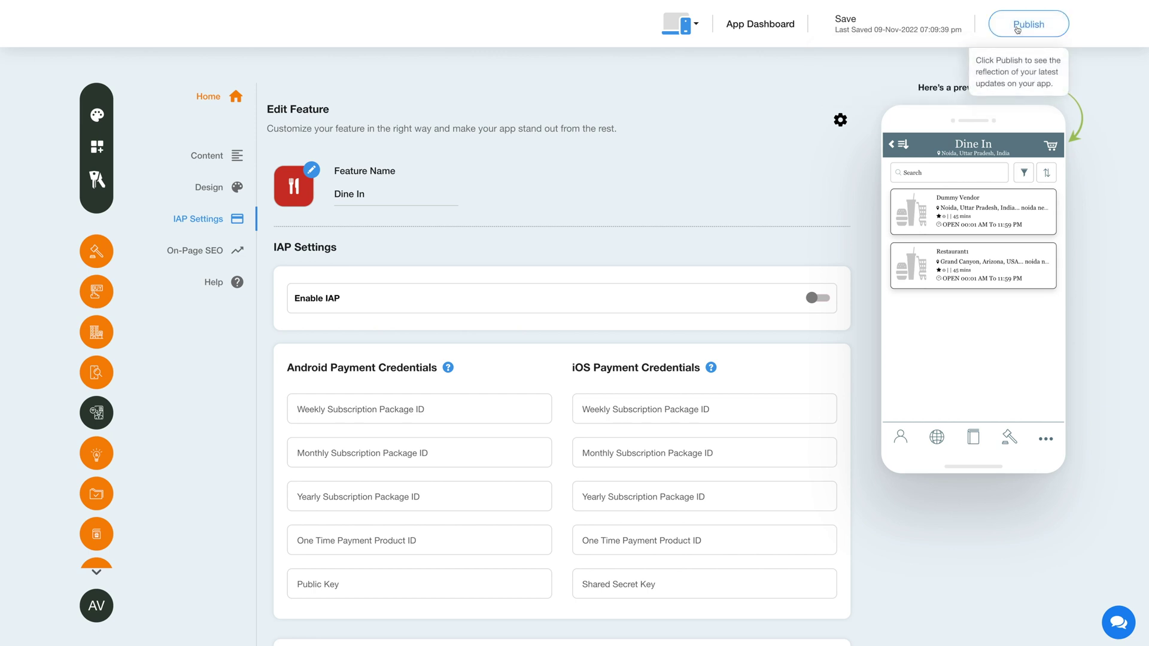